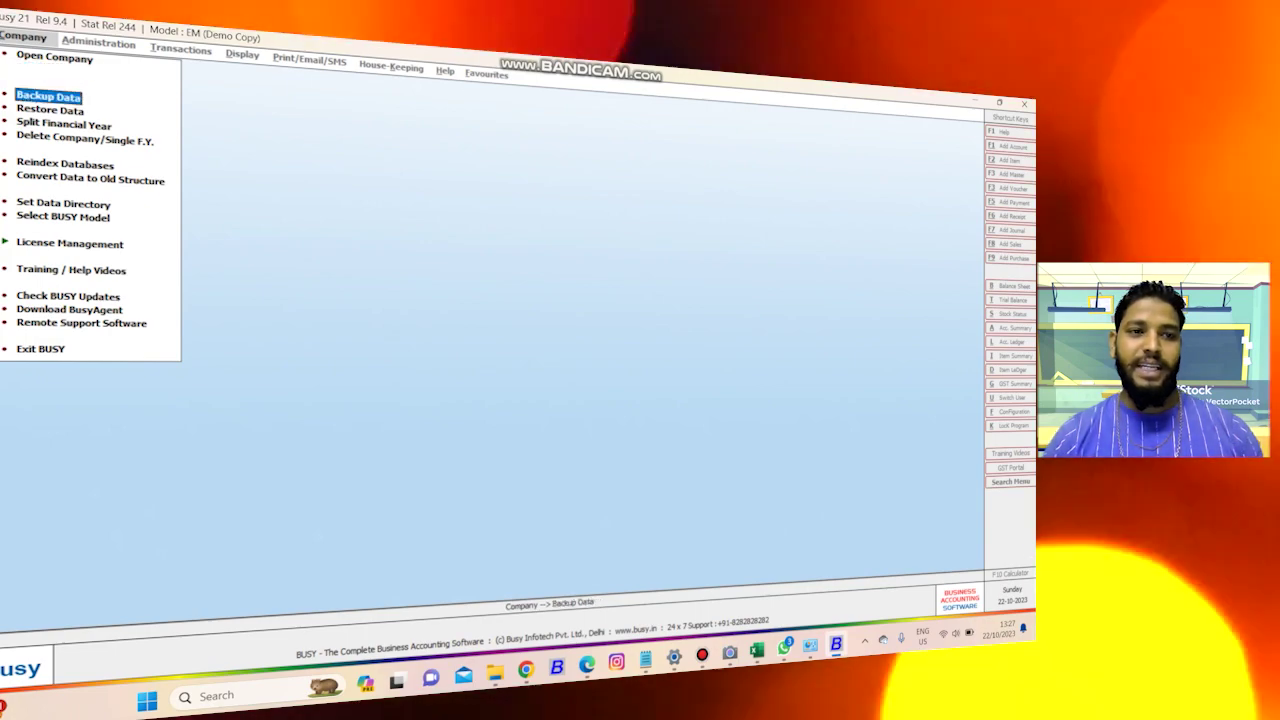
Step: Open the company with code COMP0008 from the company list
key("Up")
key("Up")
key("Return")
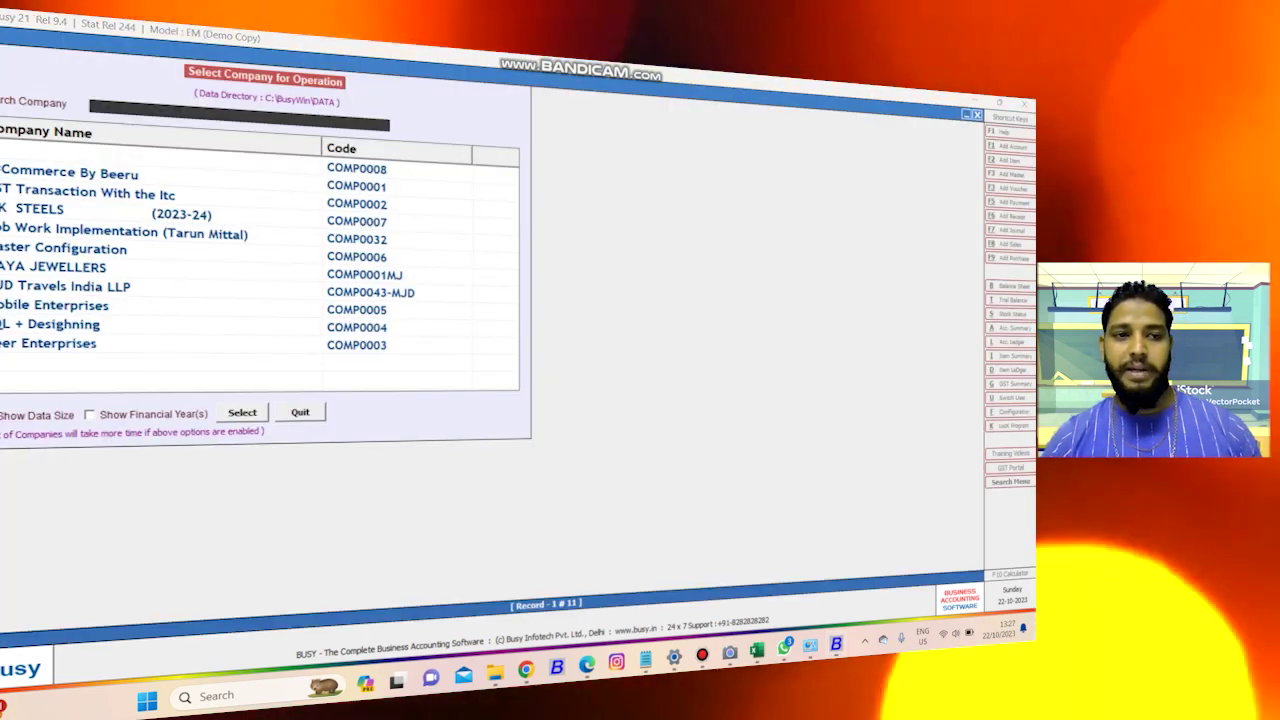
key("Return")
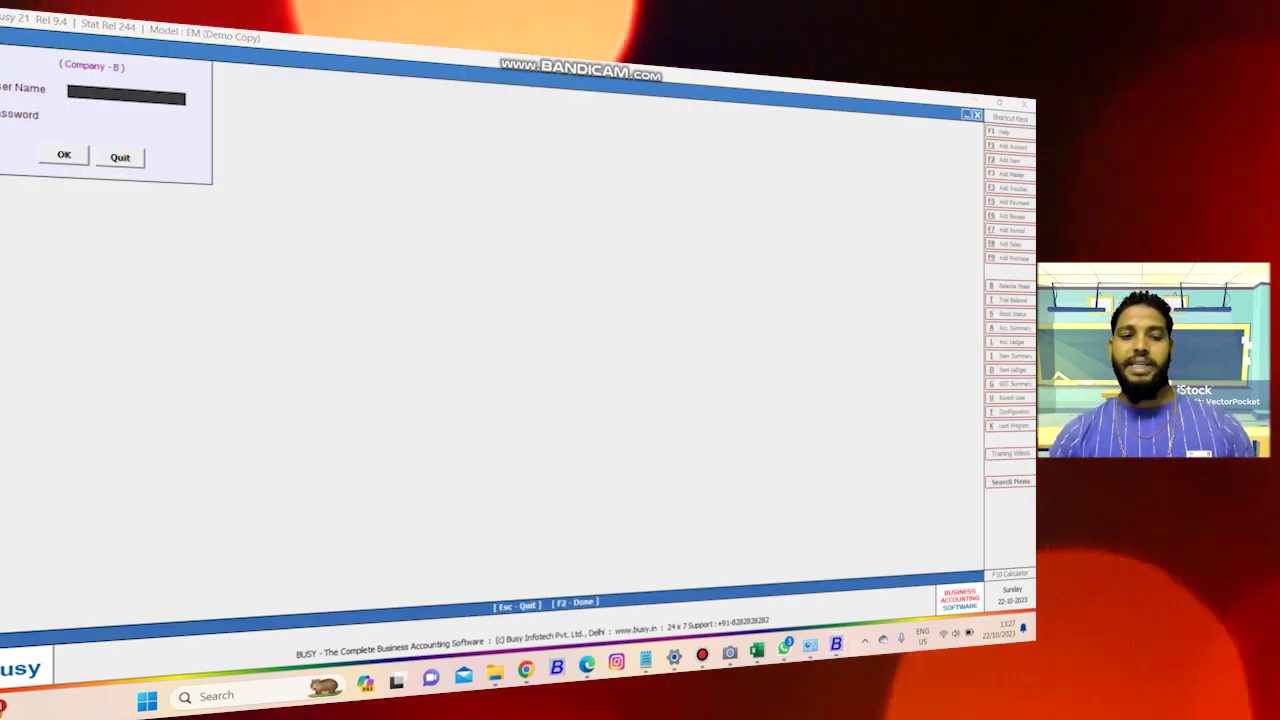
Step: Log in to the company by entering the user name and account password
type("A")
key("Return")
type("a")
key("Return")
key("Return")
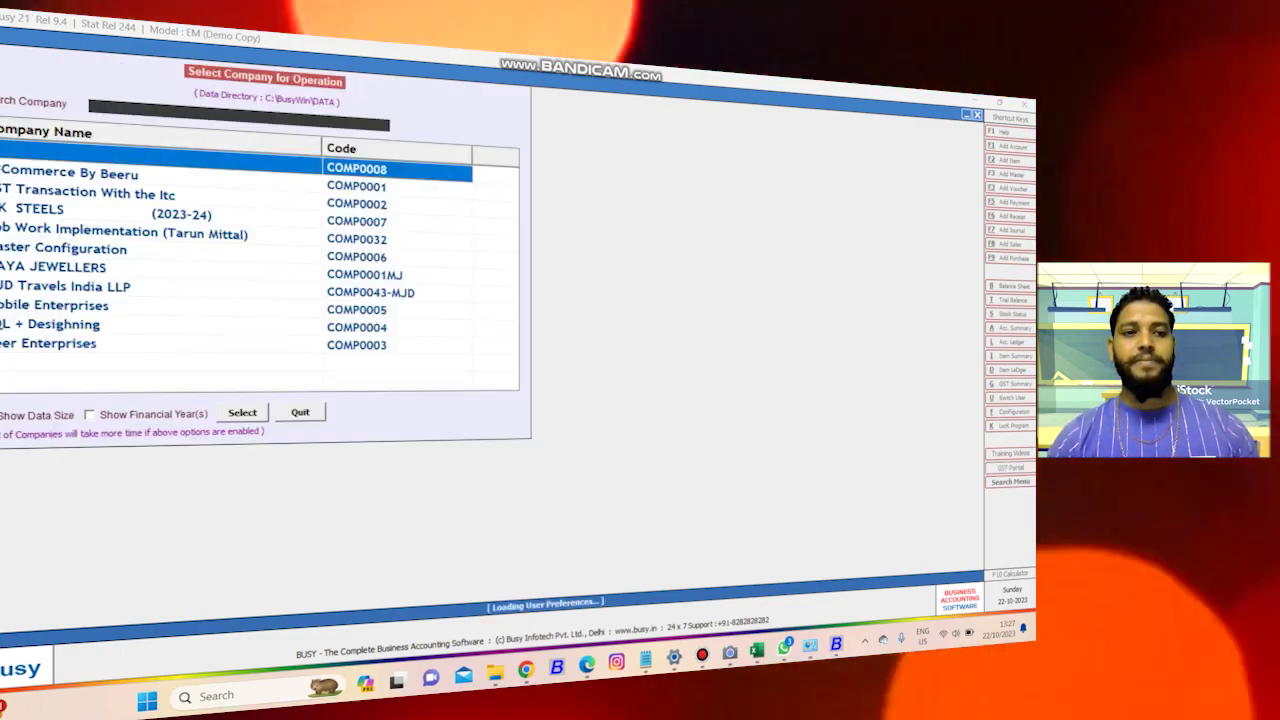
key("Return")
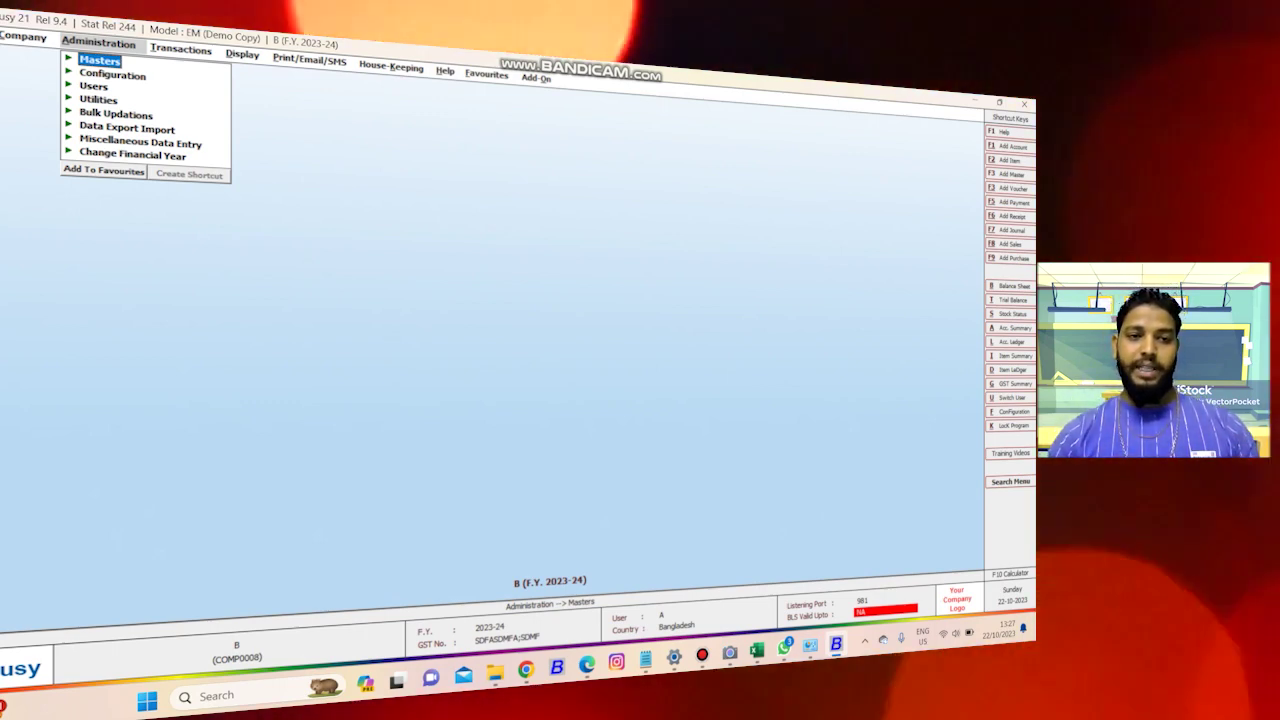
Step: Open the SMS API Configuration from the administration settings
key("Right")
key("Left")
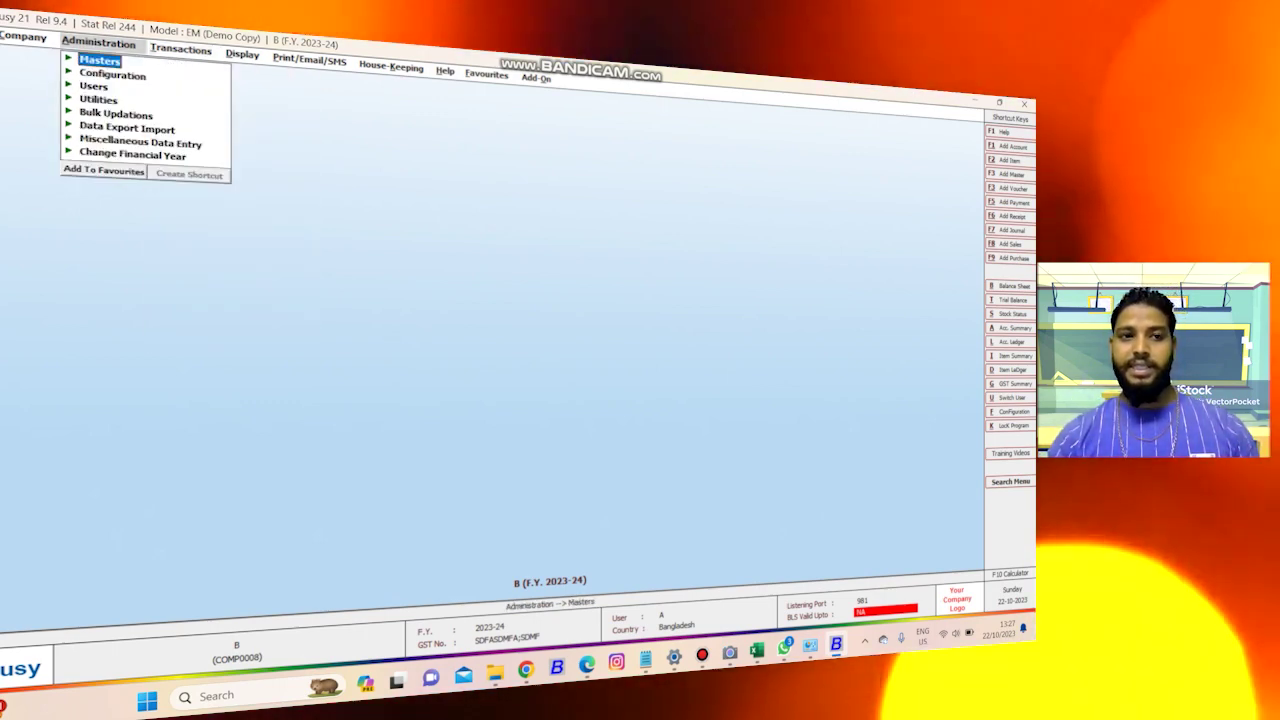
key("Down")
key("Return")
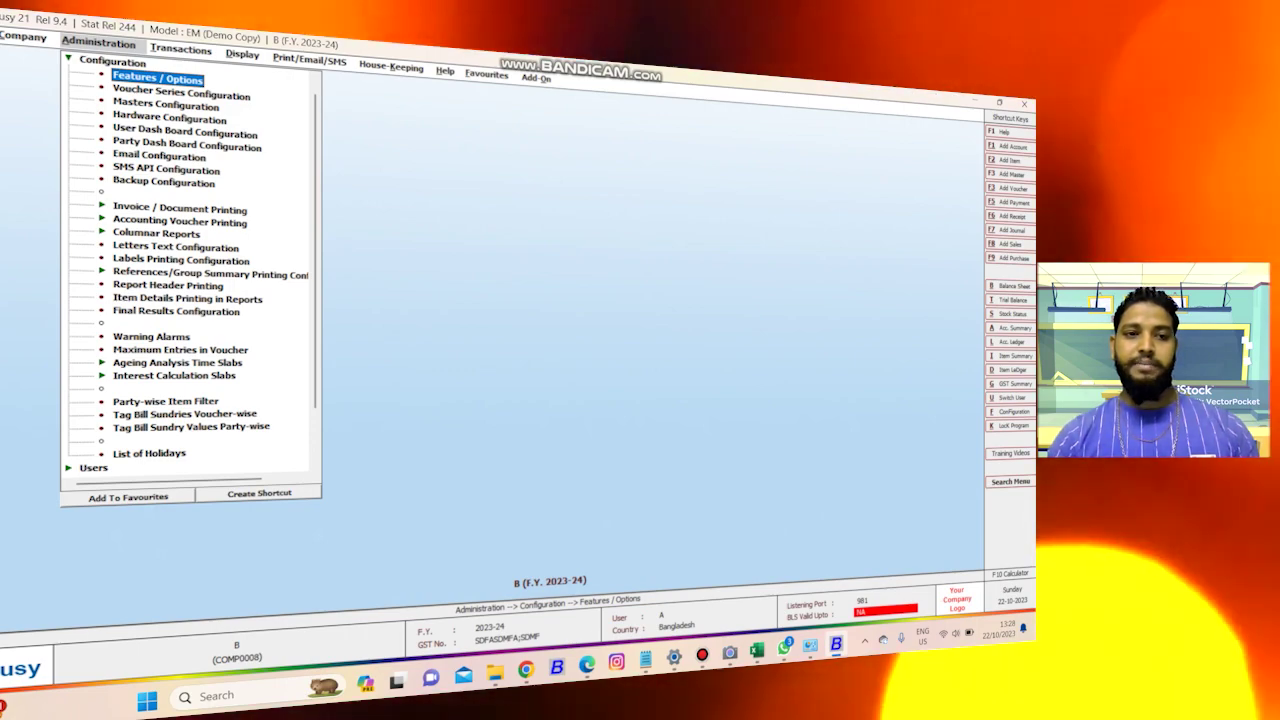
key("Down")
key("Down")
key("Down")
key("Down")
key("Down")
key("Down")
key("Down")
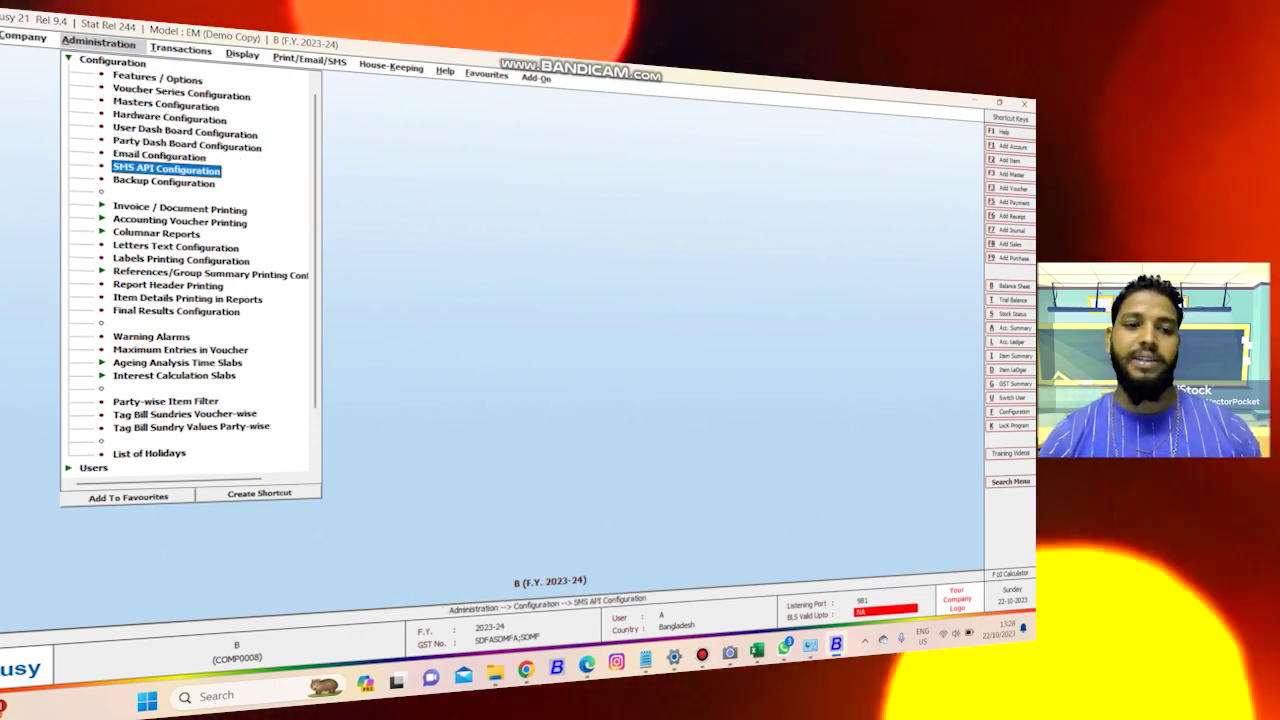
key("Return")
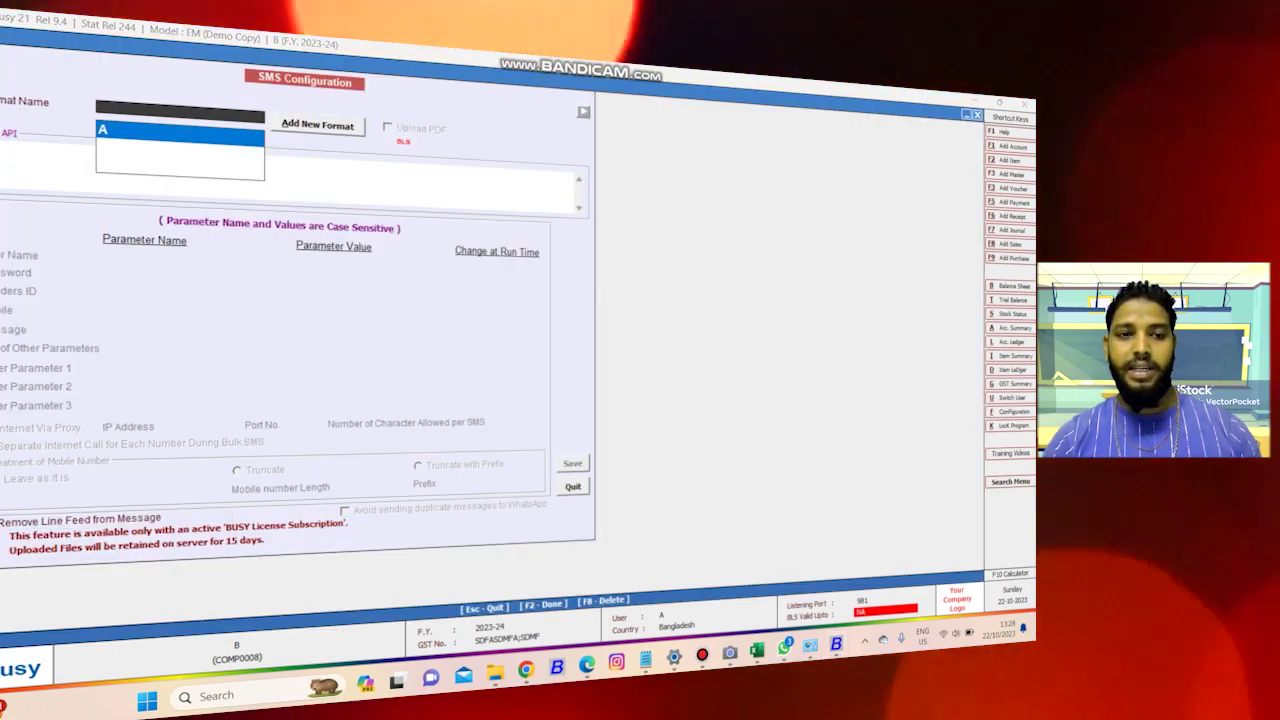
Step: Add a new SMS API format named Whatsapp and load its configuration
key("alt+a")
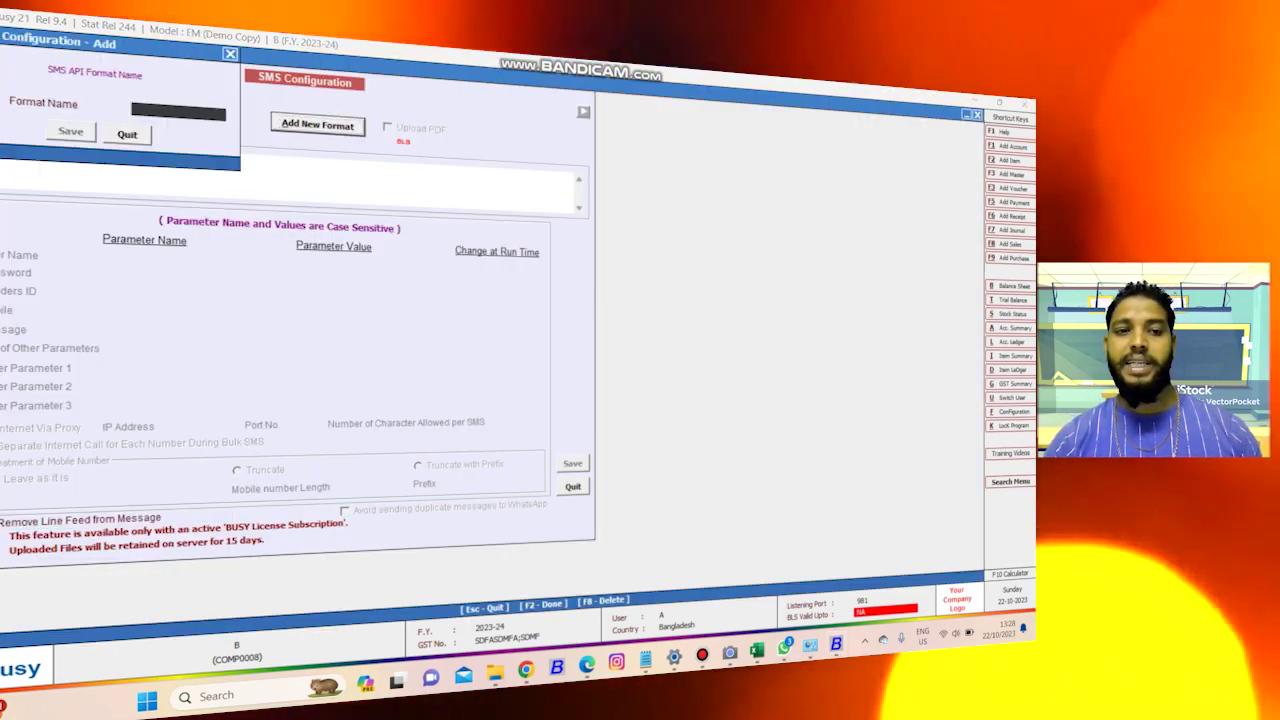
type("Wha")
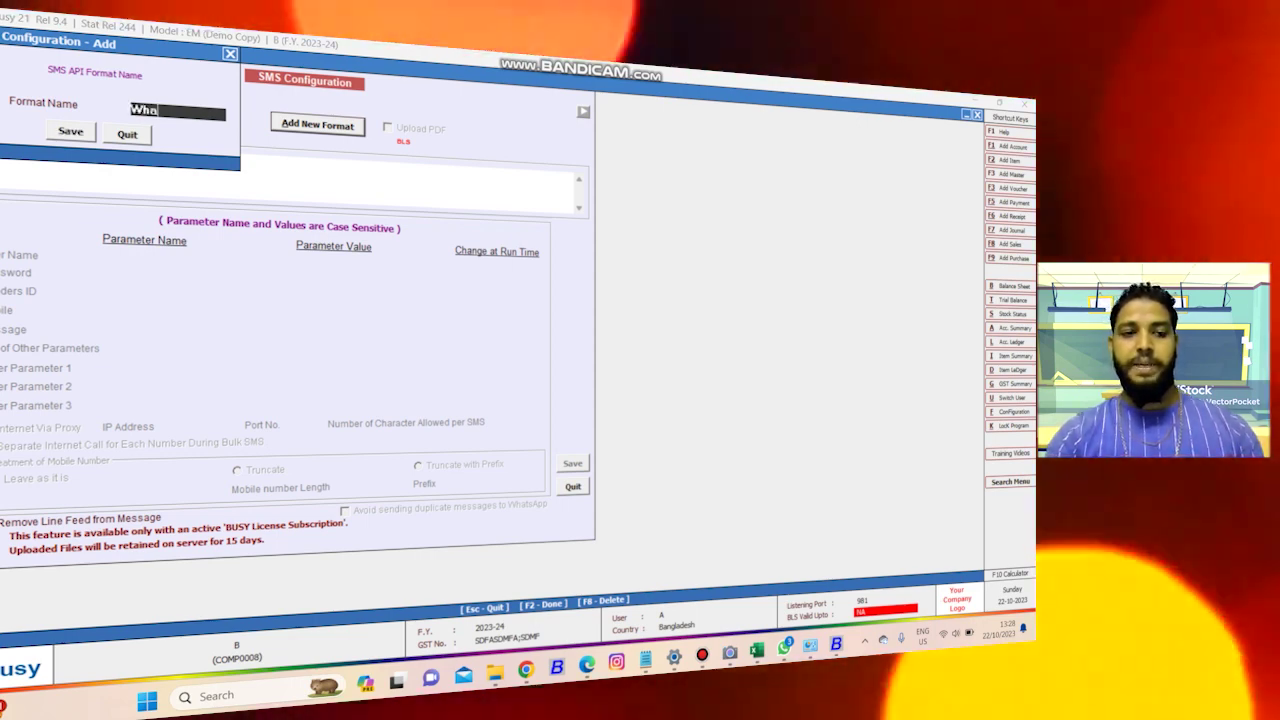
type("tsapp")
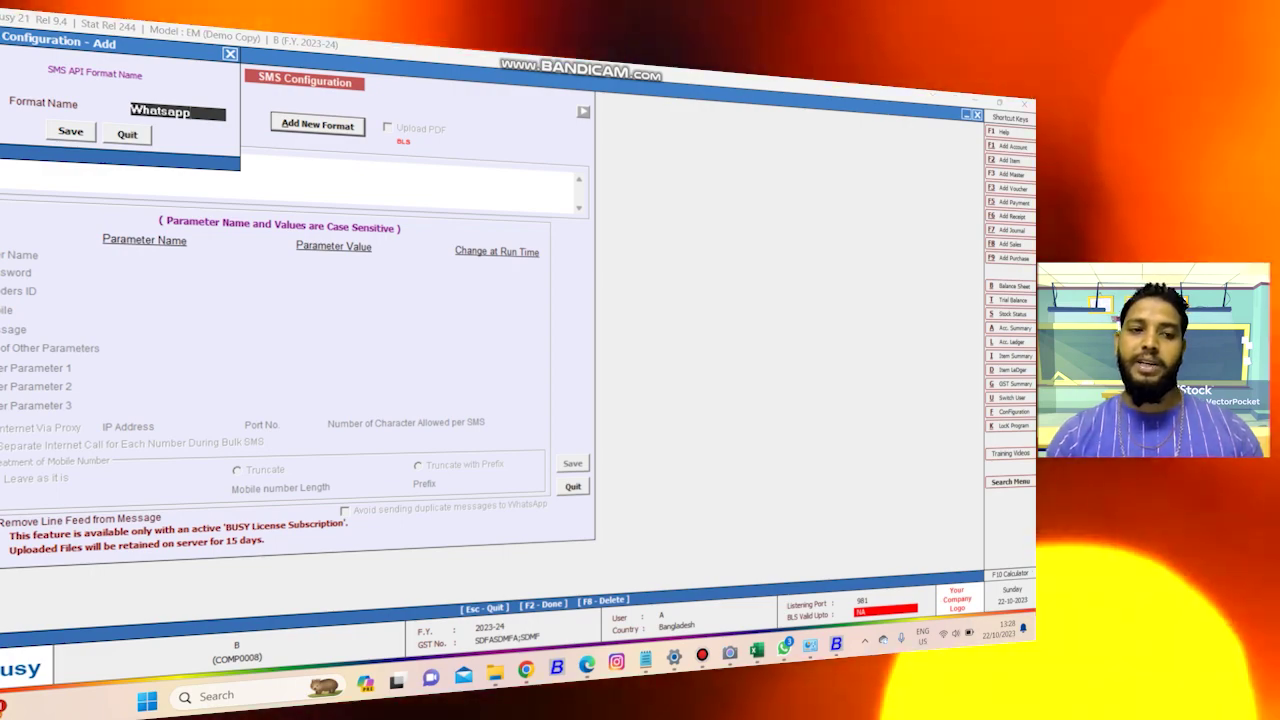
key("Return")
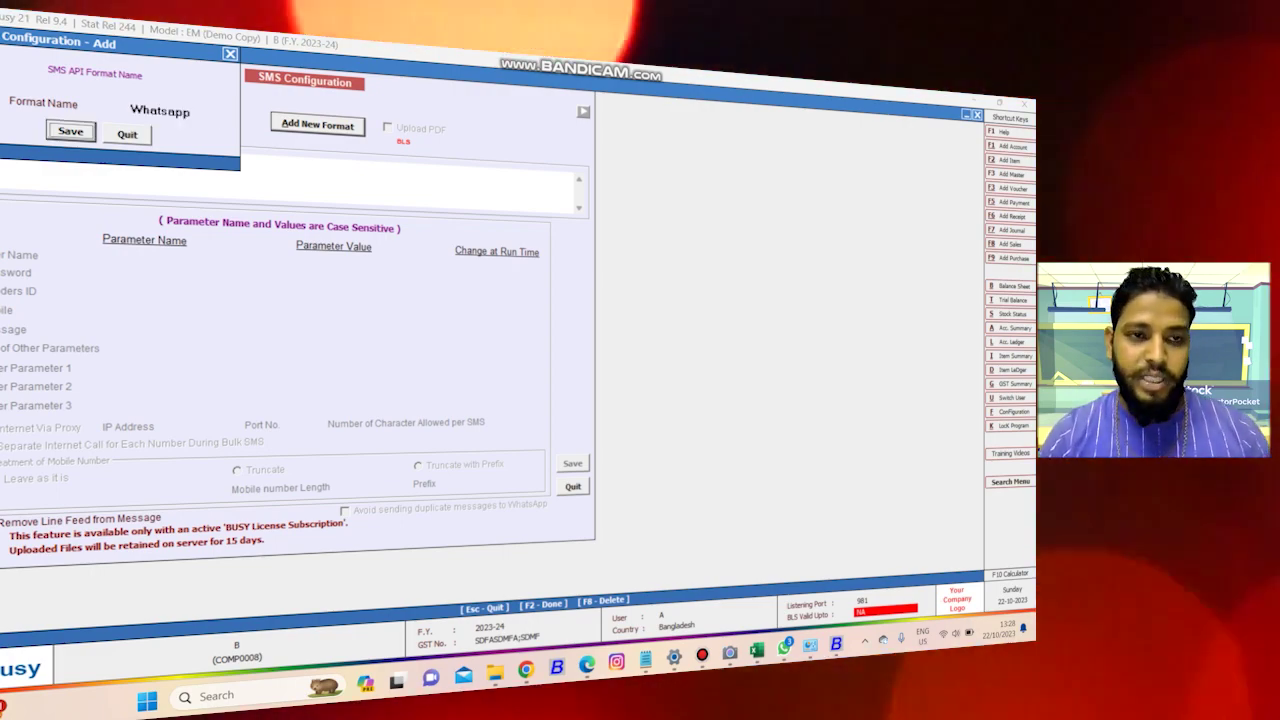
key("Return")
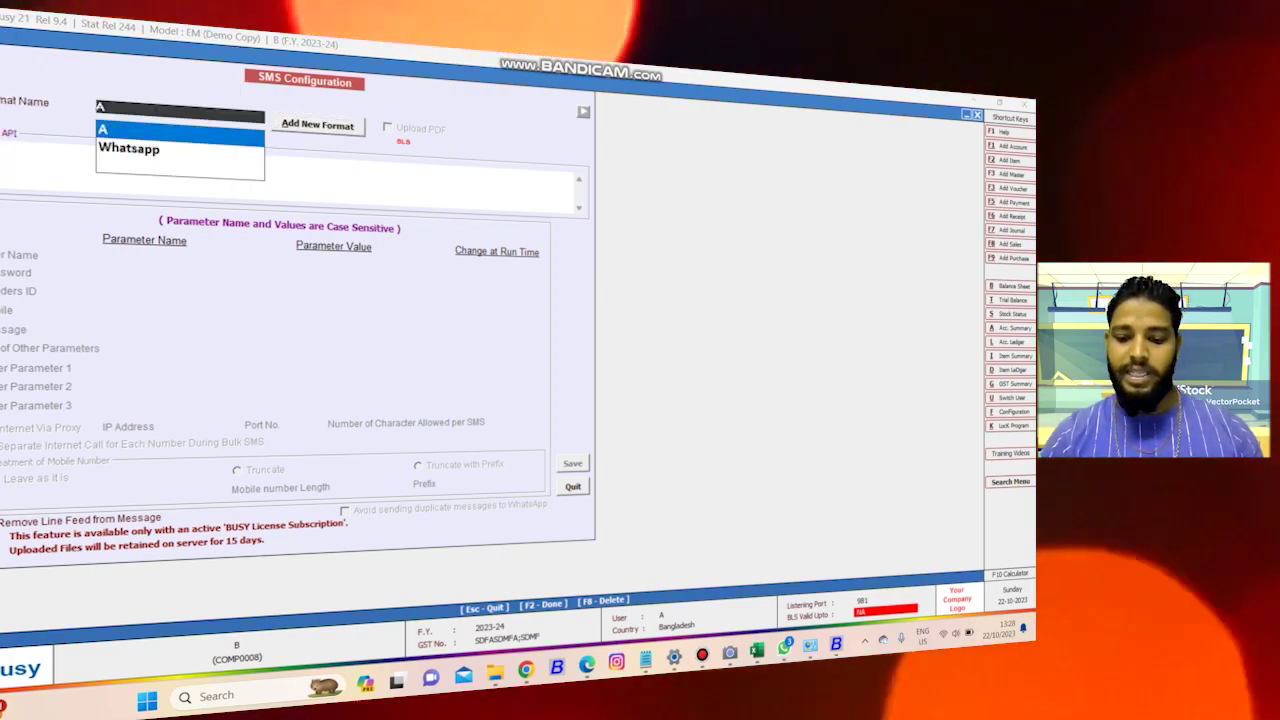
key("Down")
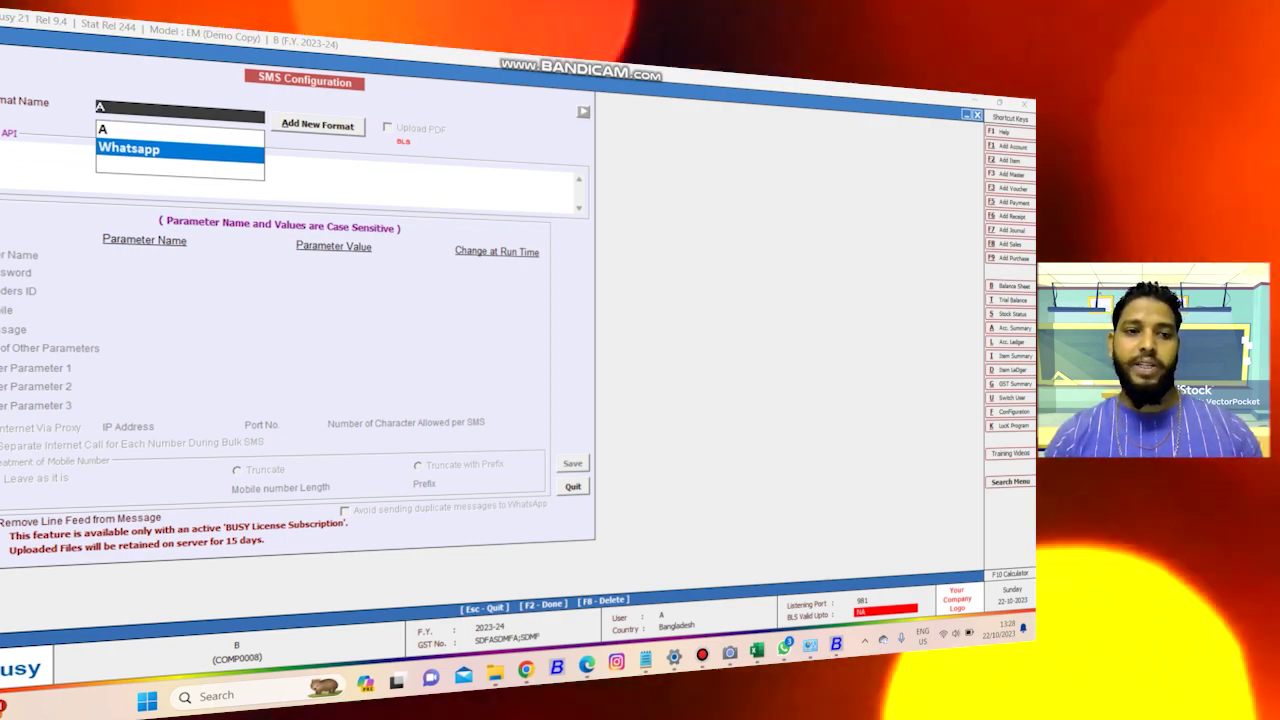
key("Return")
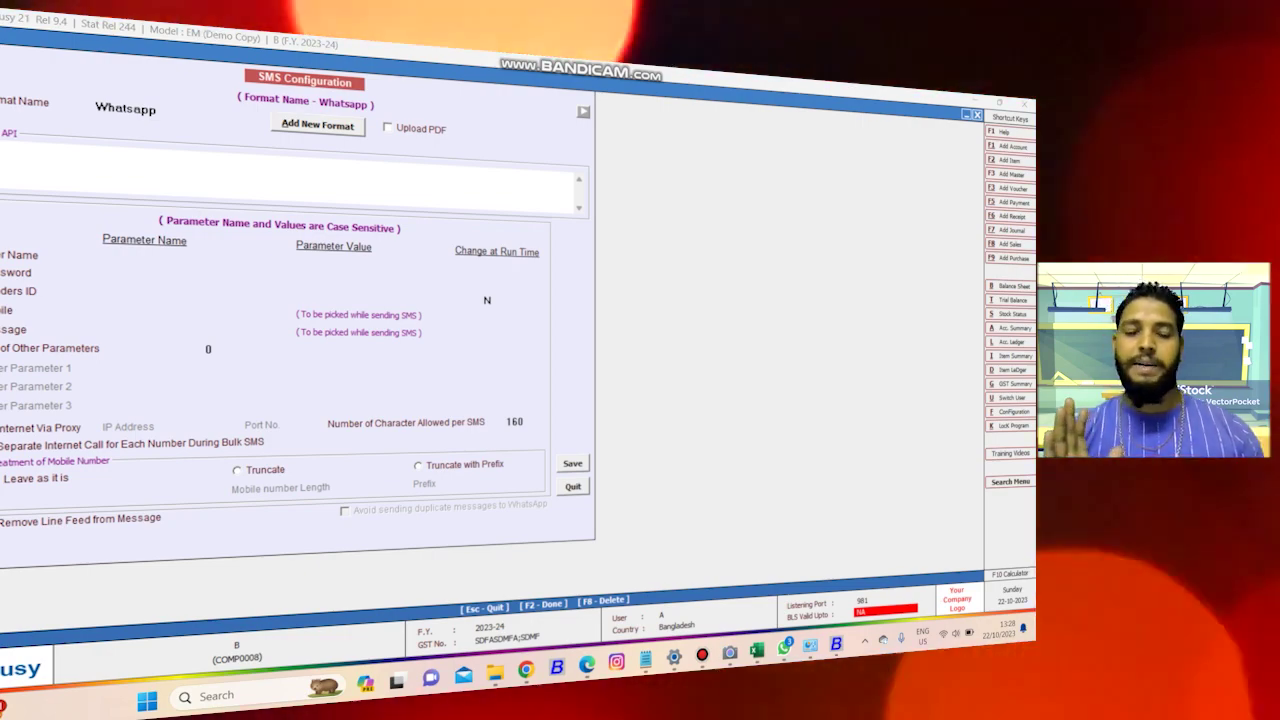
Step: Switch the SMS configuration to the existing format A and accept loading it in place of Whatsapp
left_click(160, 111)
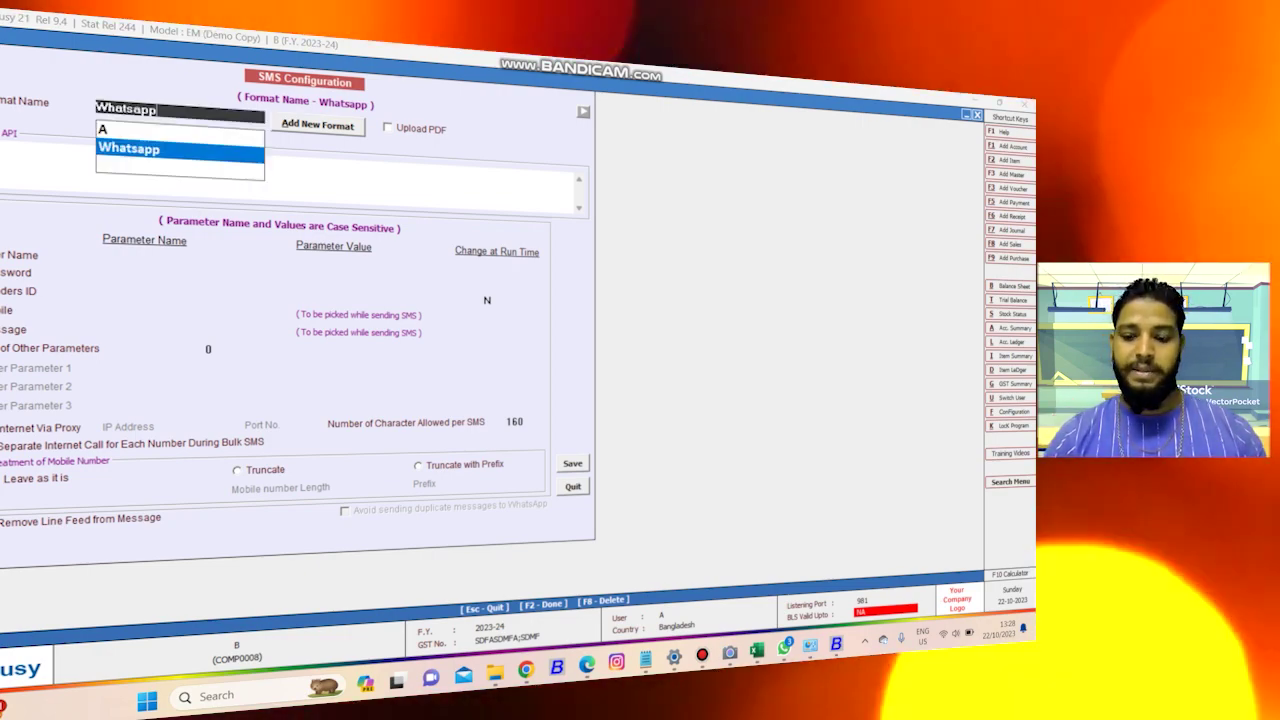
key("Return")
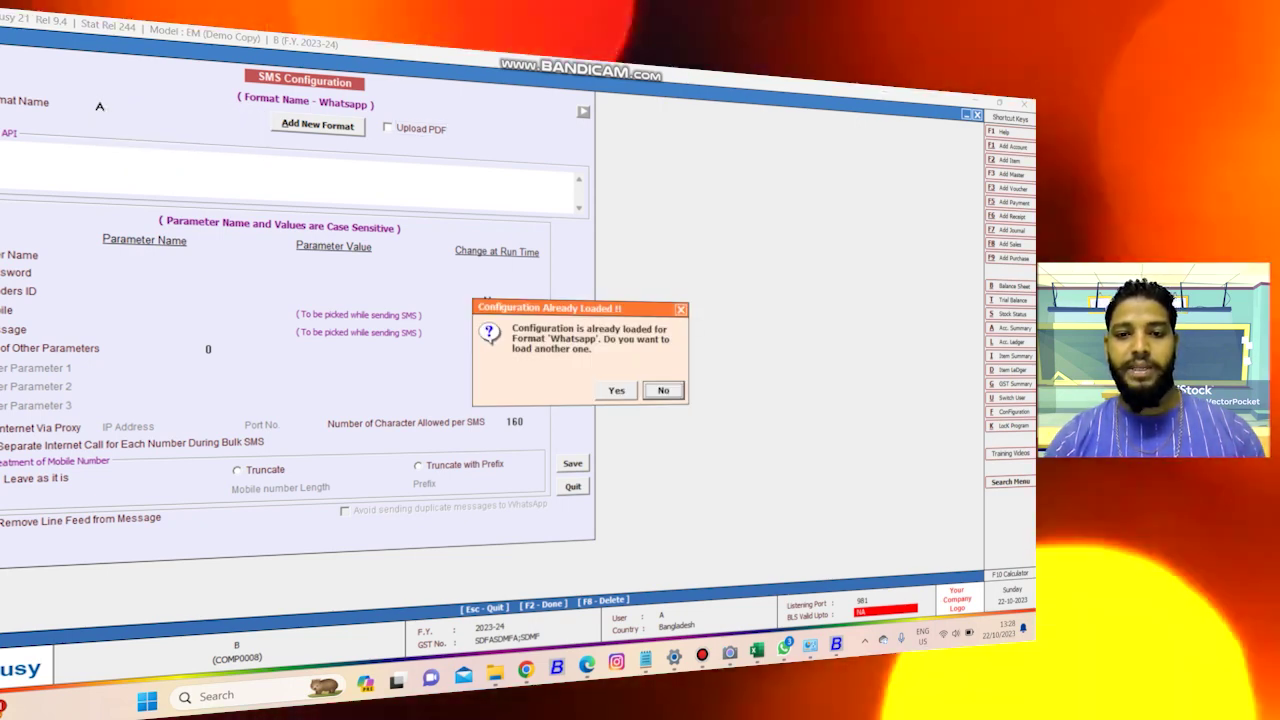
key("Left")
key("Return")
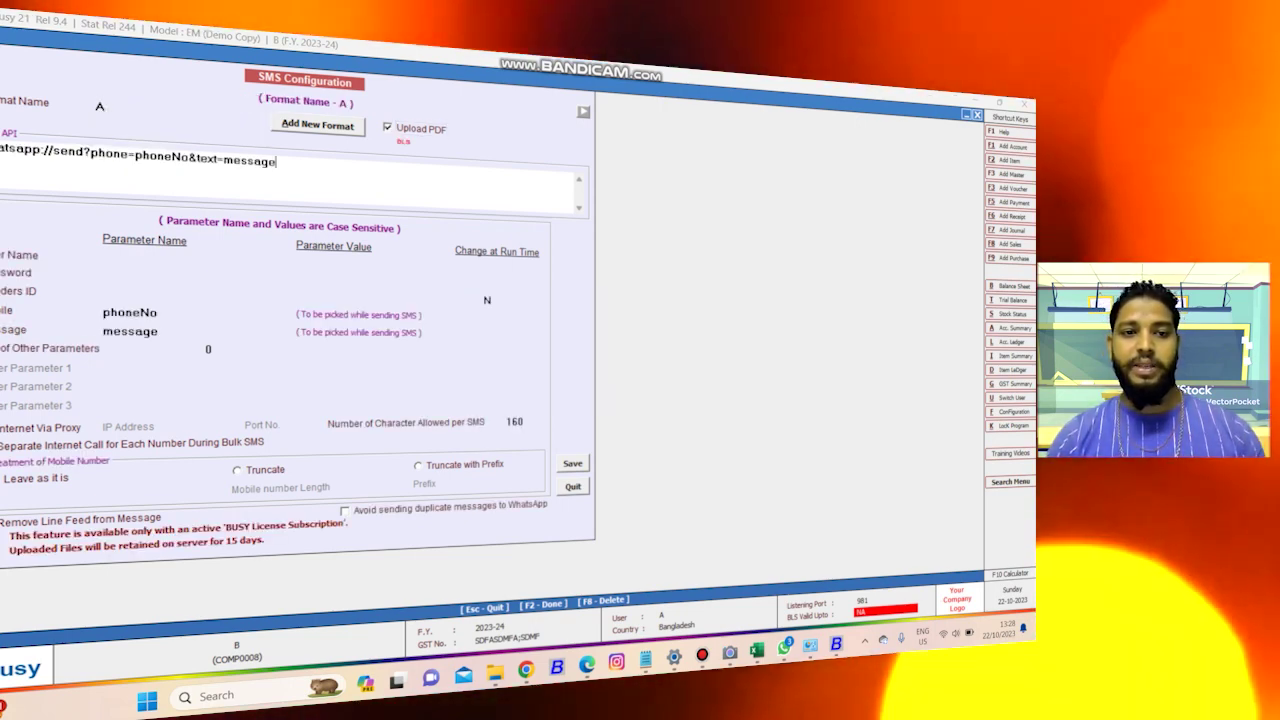
Step: Select the complete API text of format A for copying
key("shift+Left")
key("shift+Left")
key("shift+Left")
key("shift+Left")
key("shift+Left")
key("shift+Left")
key("shift+Left")
key("shift+Left")
key("shift+Left")
key("shift+Left")
key("shift+Left")
key("shift+Left")
key("shift+Left")
key("shift+Left")
key("shift+Left")
key("shift+Left")
key("shift+Left")
key("shift+Left")
key("shift+Left")
key("shift+Left")
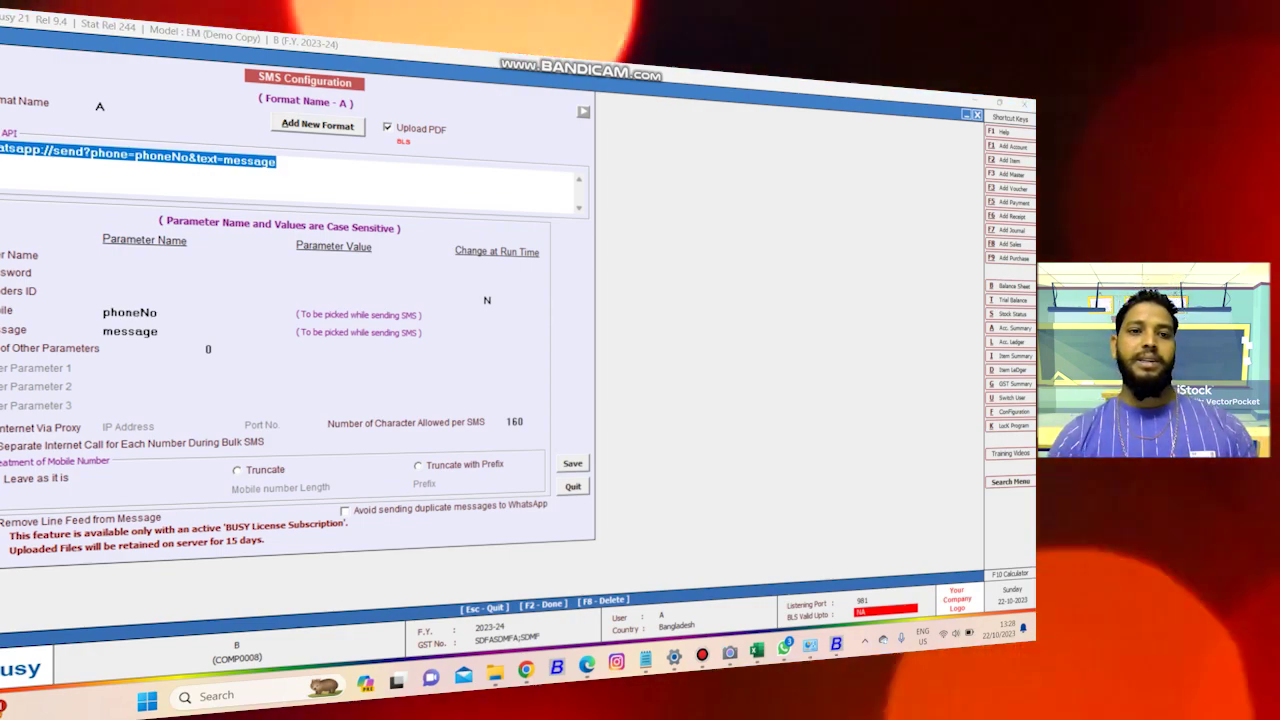
Step: Switch the SMS configuration back to the Whatsapp format and accept loading it in place of format A
key("shift+Tab")
key("Down")
key("Return")
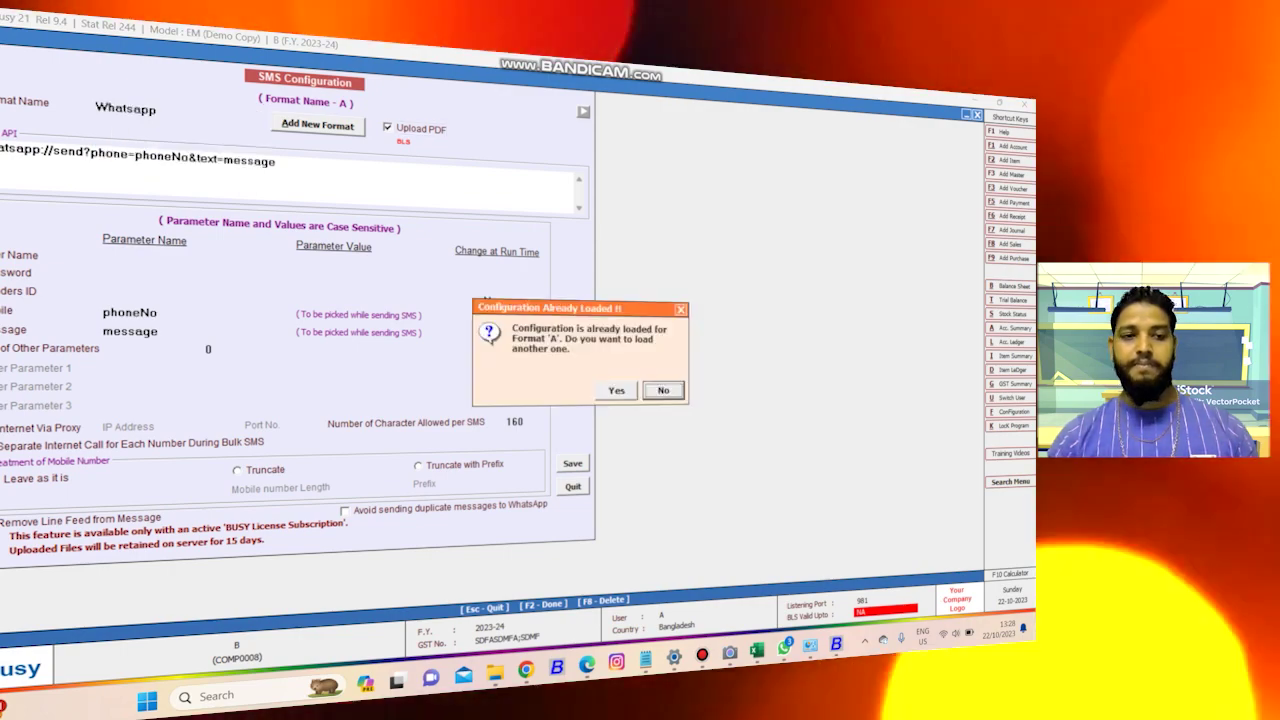
key("Return")
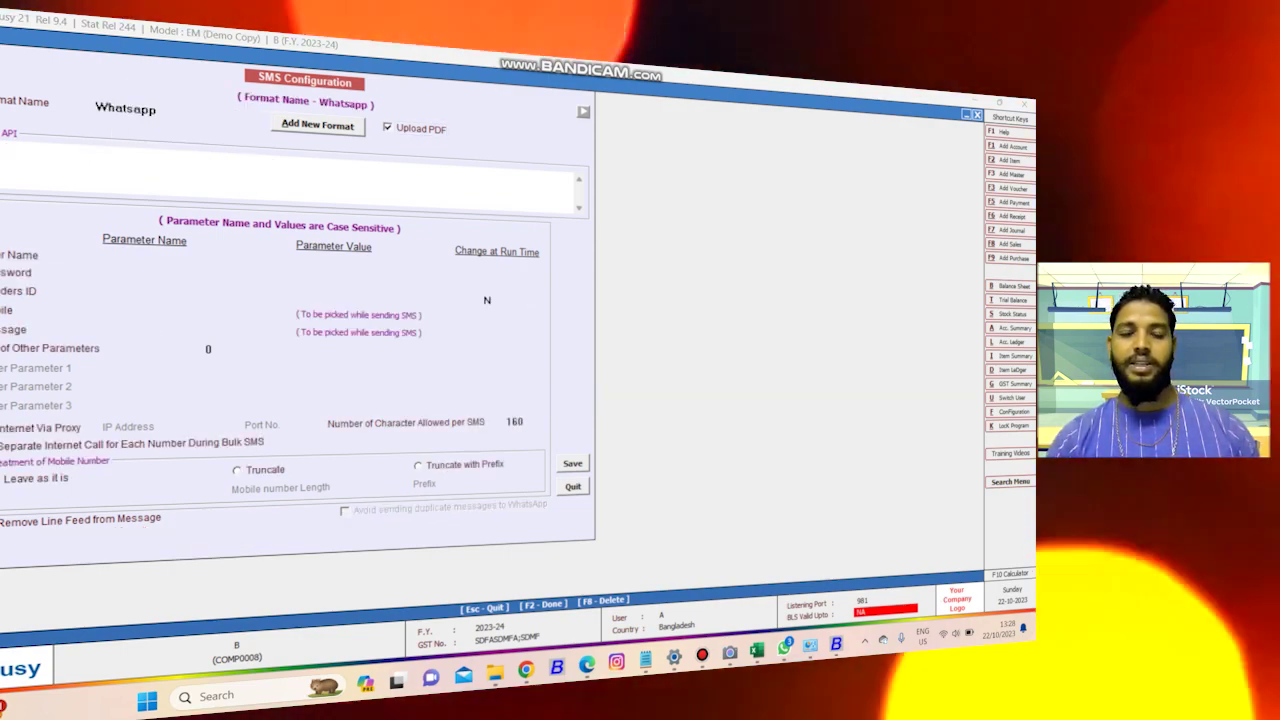
Step: Set the Whatsapp format's API to whatsapp://send?phone=phoneNo&text=message and leave Upload PDF turned off
type("whatsapp://send?phone=phoneNo&text=message")
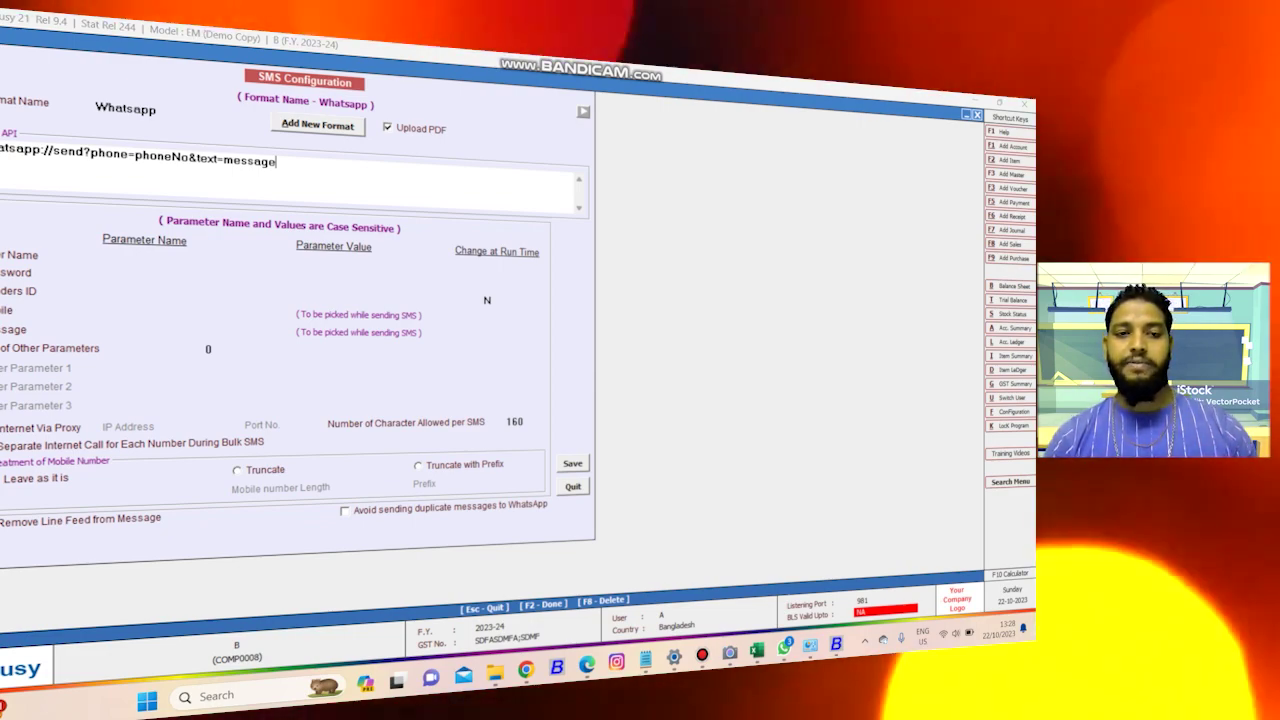
key("Return")
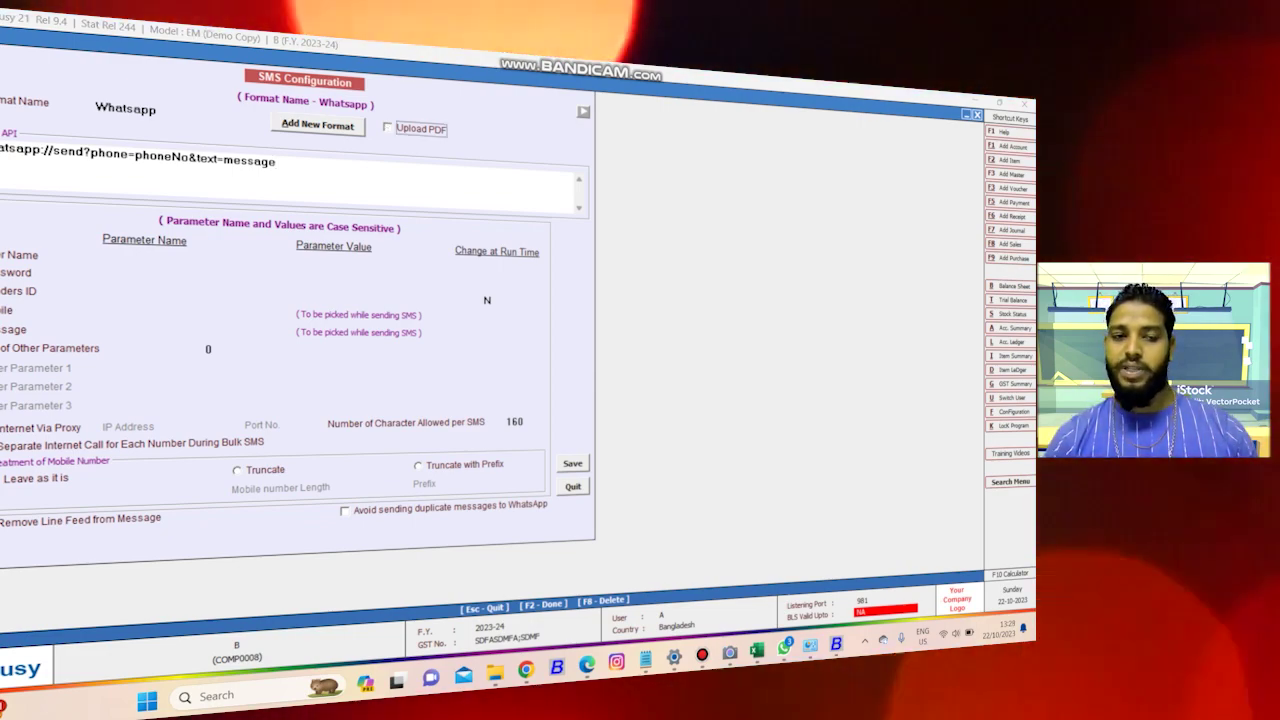
key("space")
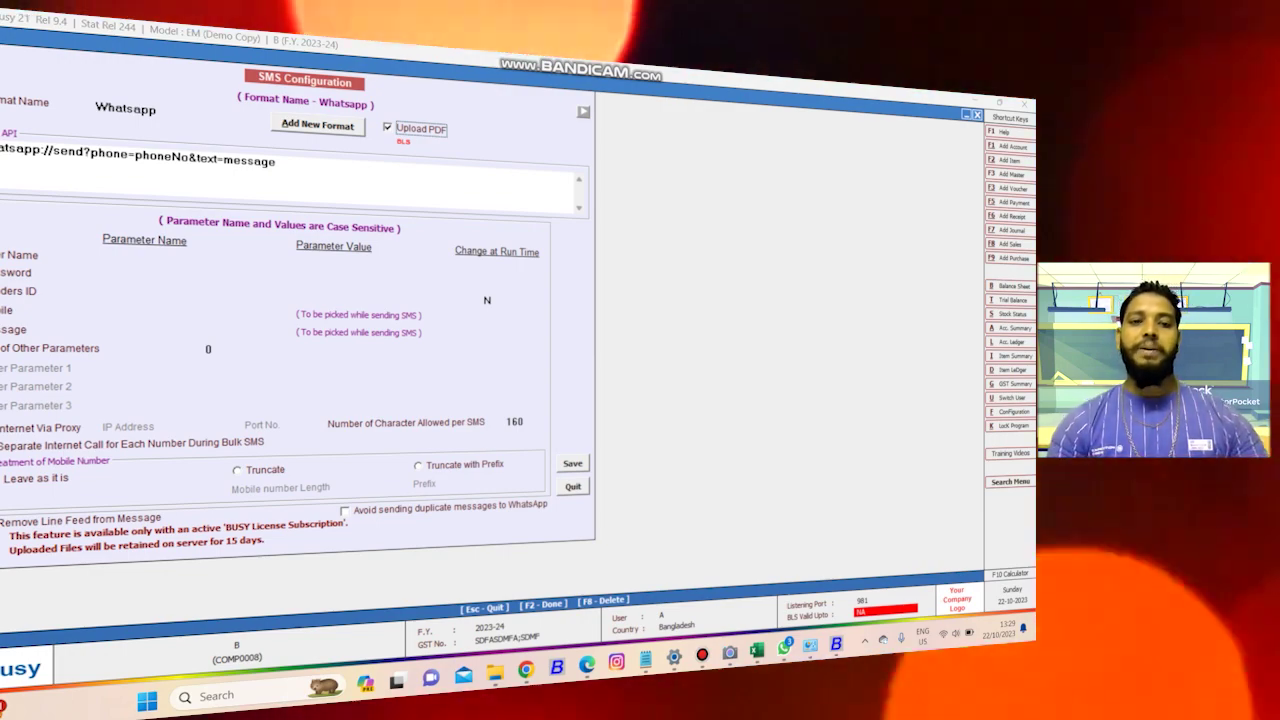
key("space")
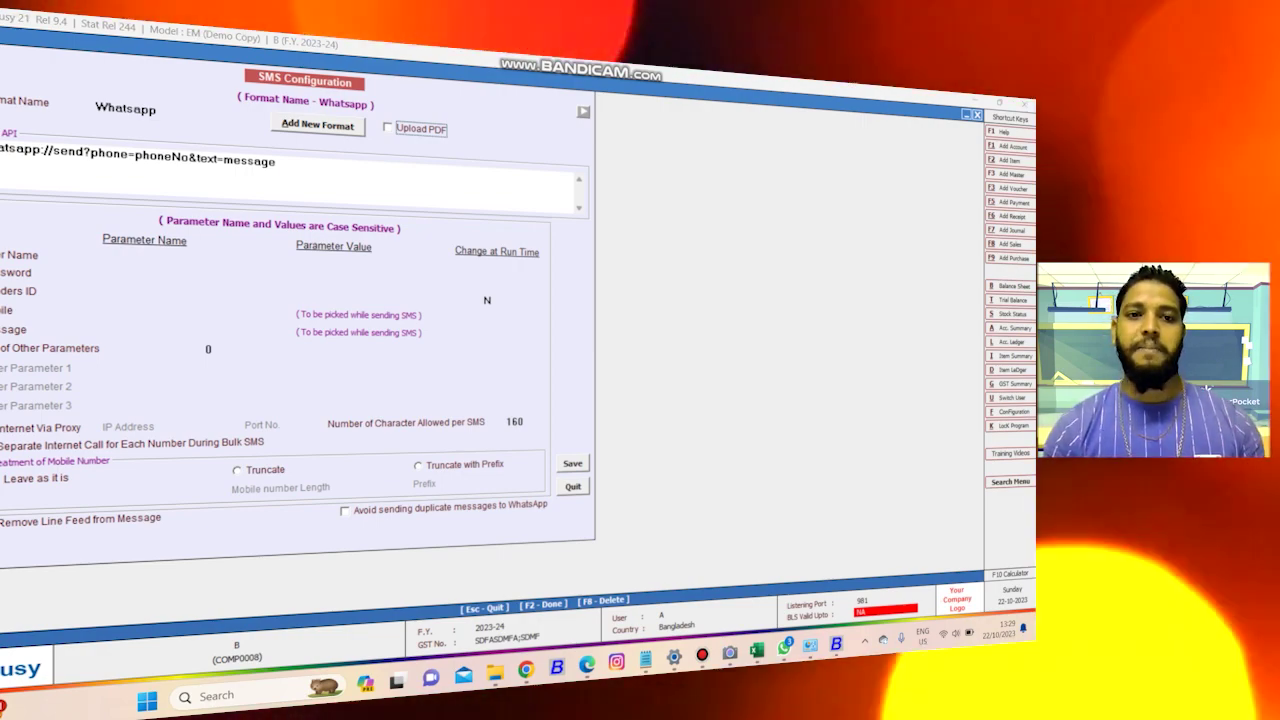
Step: Copy phoneNo from the API text into the parameter name of the Mobile row
left_click(164, 156)
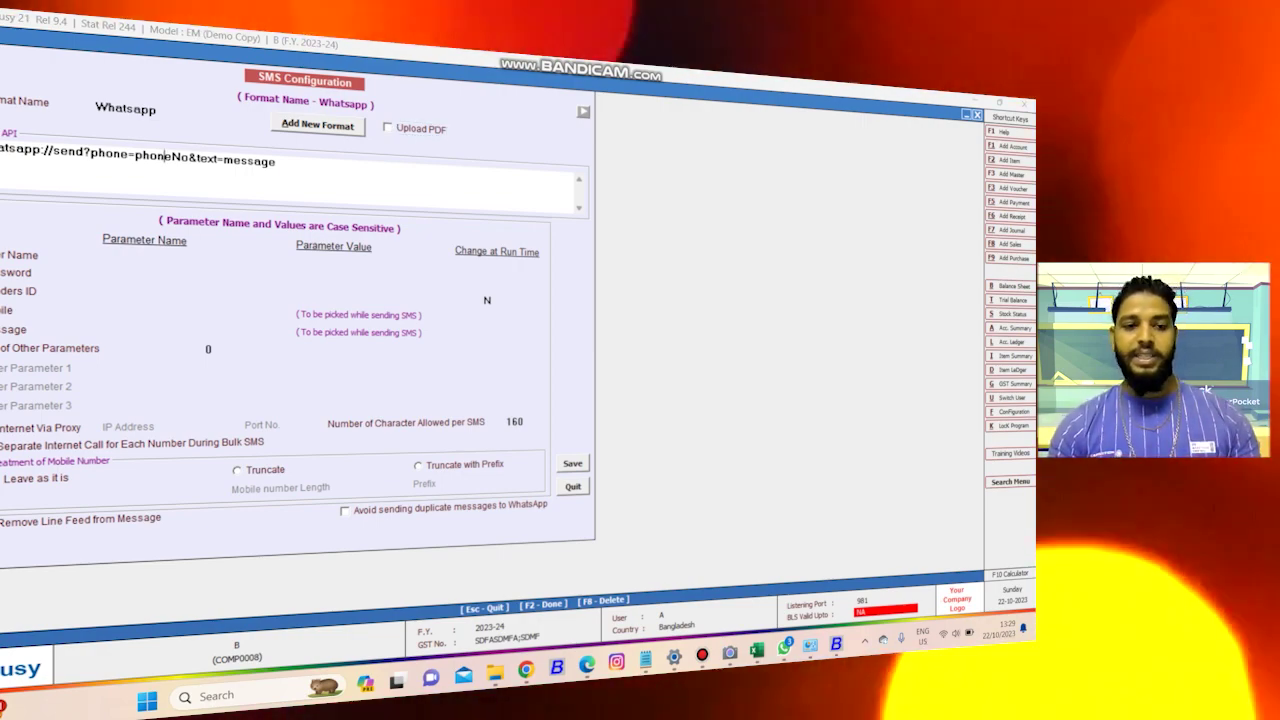
key("Left")
key("Left")
key("Left")
key("Left")
key("shift+Right")
key("shift+Right")
key("shift+Right")
key("shift+Right")
key("shift+Right")
key("shift+Right")
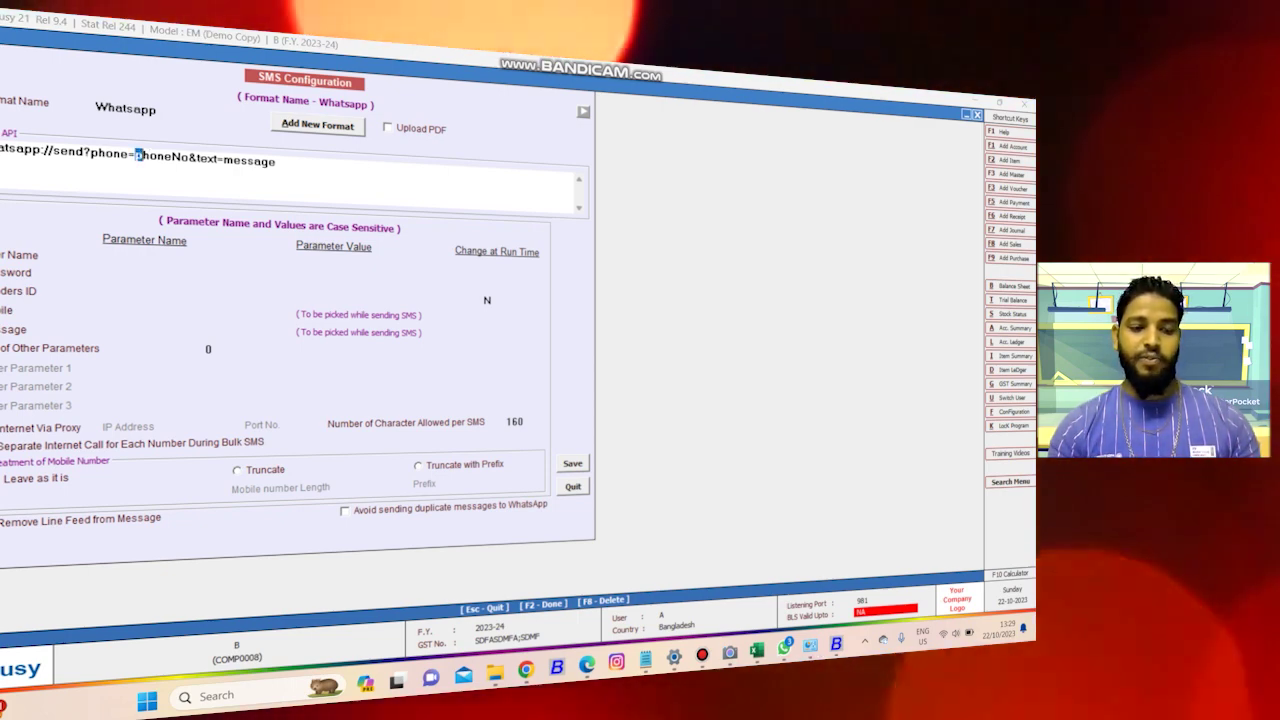
key("shift+Right")
key("ctrl+c")
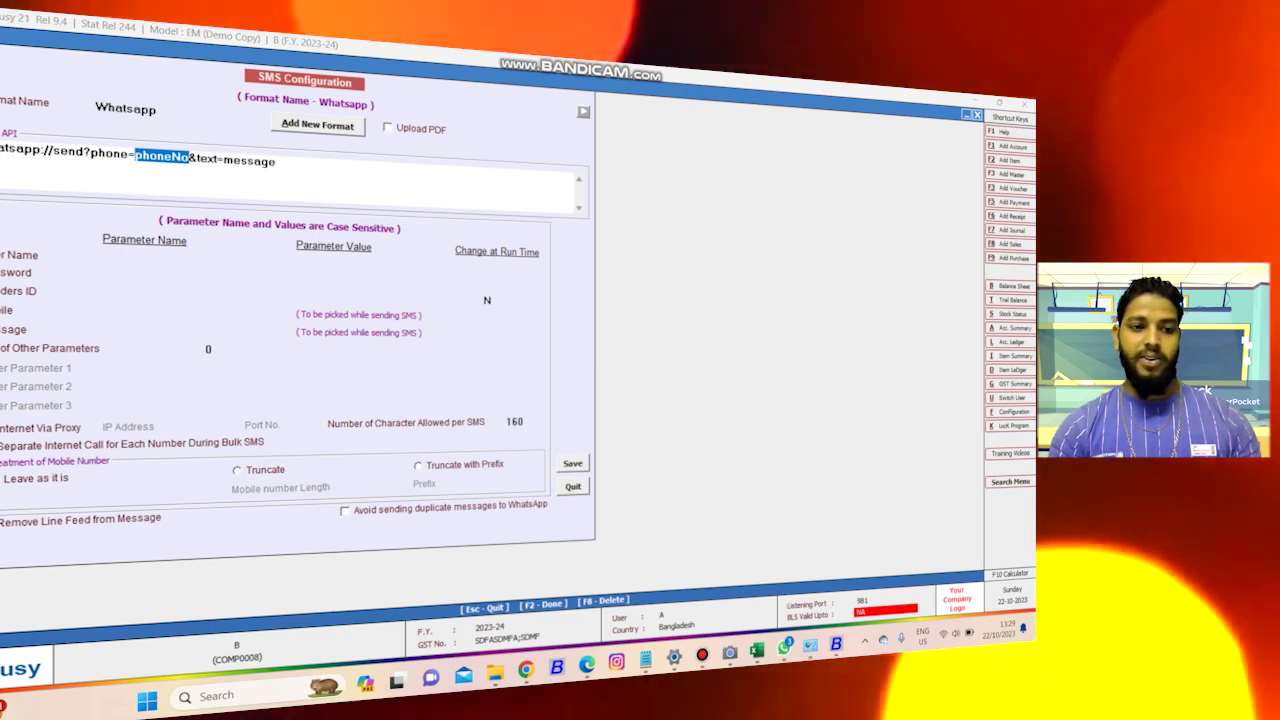
left_click(193, 313)
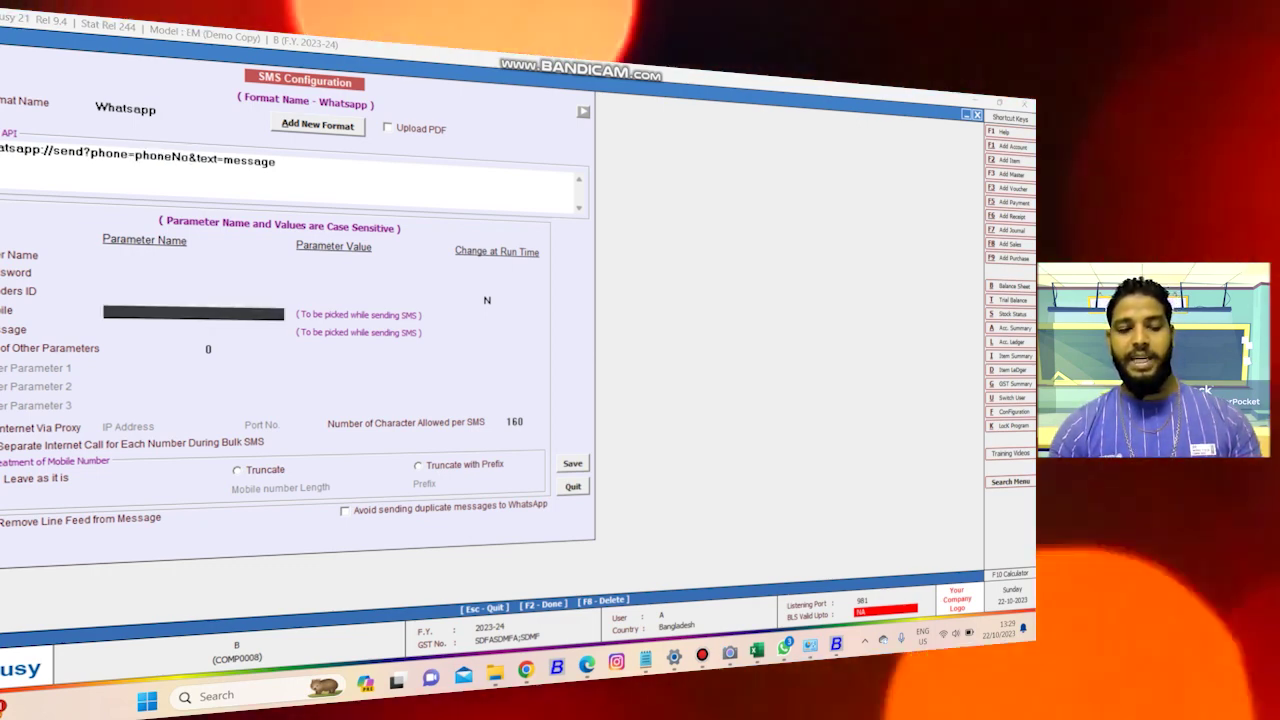
key("ctrl+v")
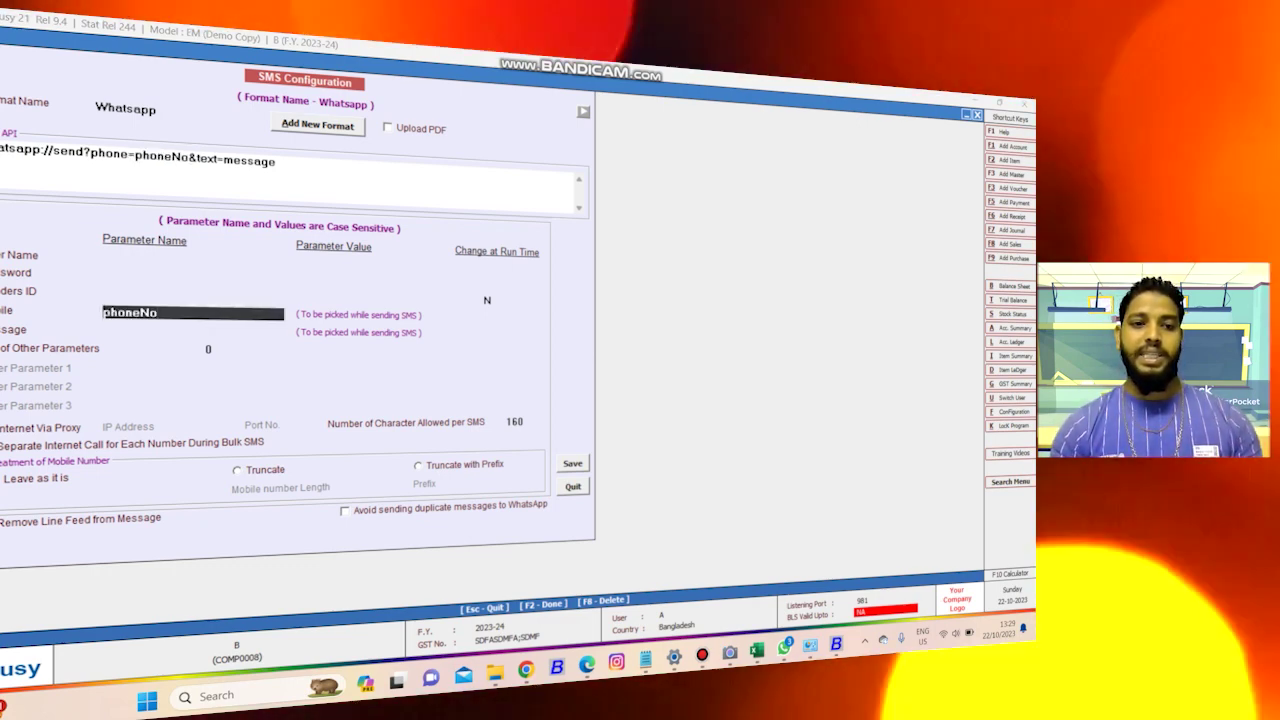
Step: Copy message from the API text into the Message row's parameter name and enable Upload PDF
left_click(234, 159)
key("Left")
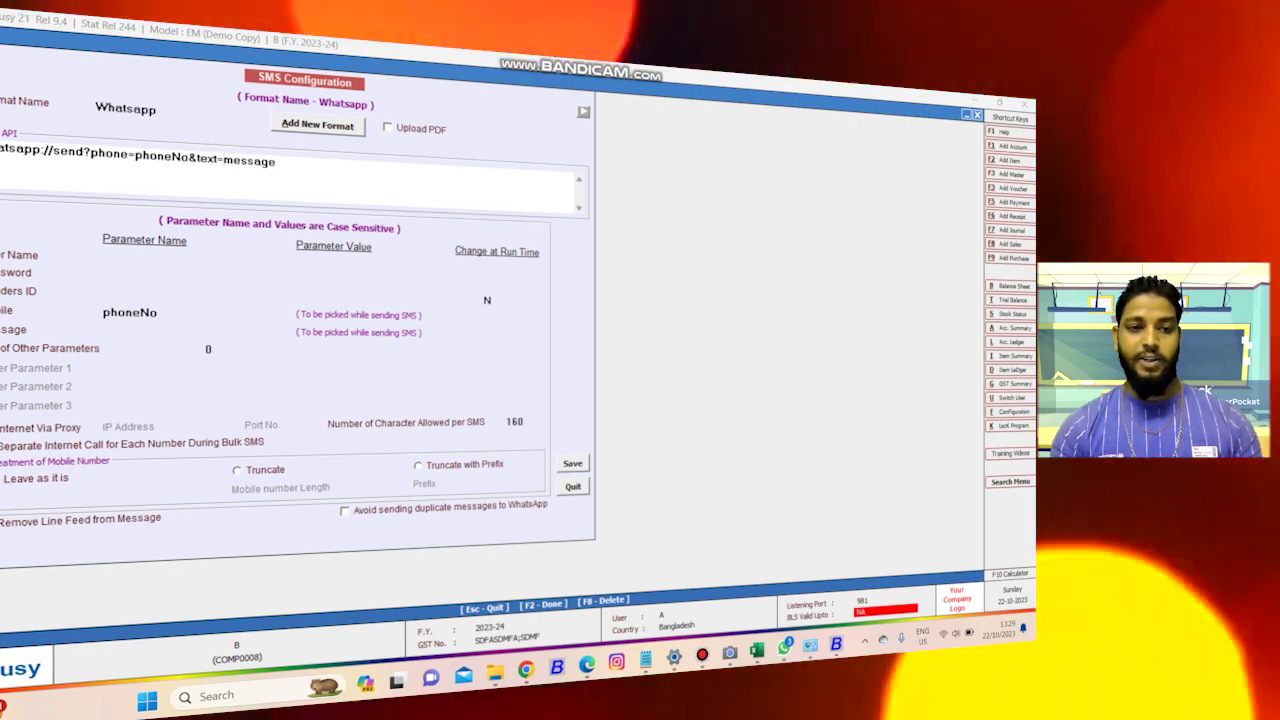
key("shift+Right")
key("shift+Right")
key("shift+Right")
key("shift+Right")
key("shift+Right")
key("shift+Right")
key("shift+Right")
key("ctrl+c")
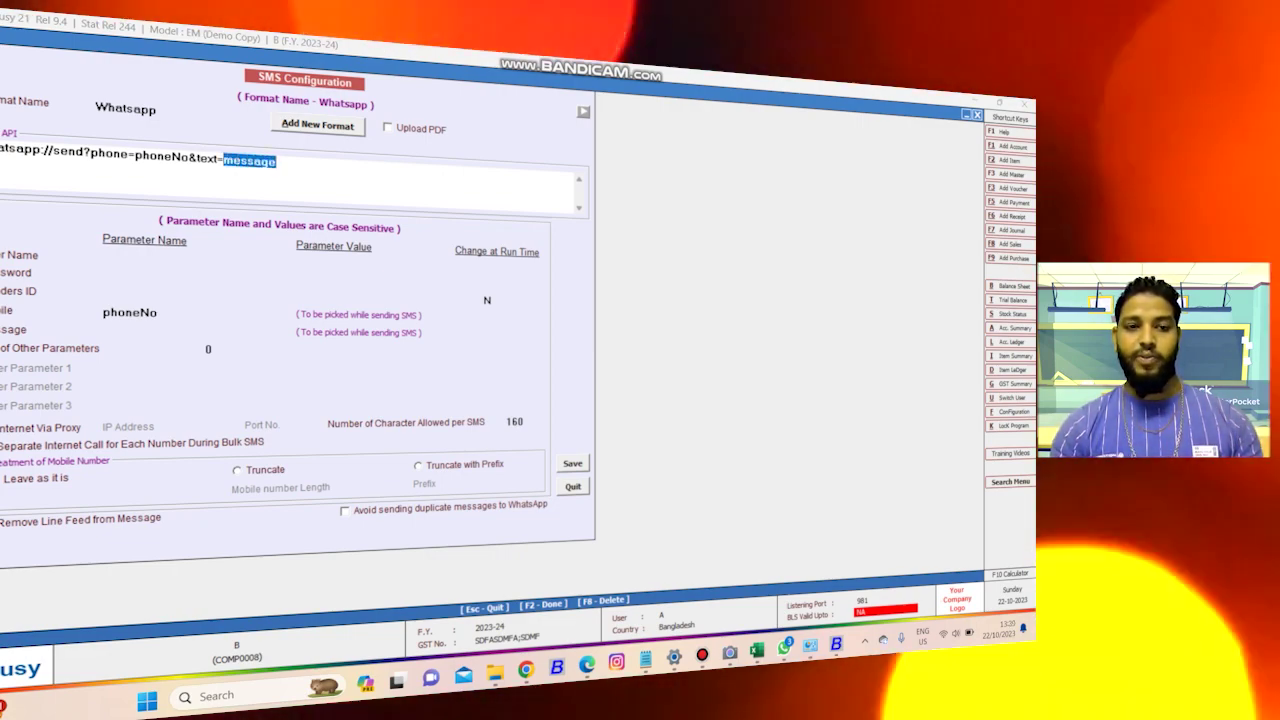
left_click(170, 331)
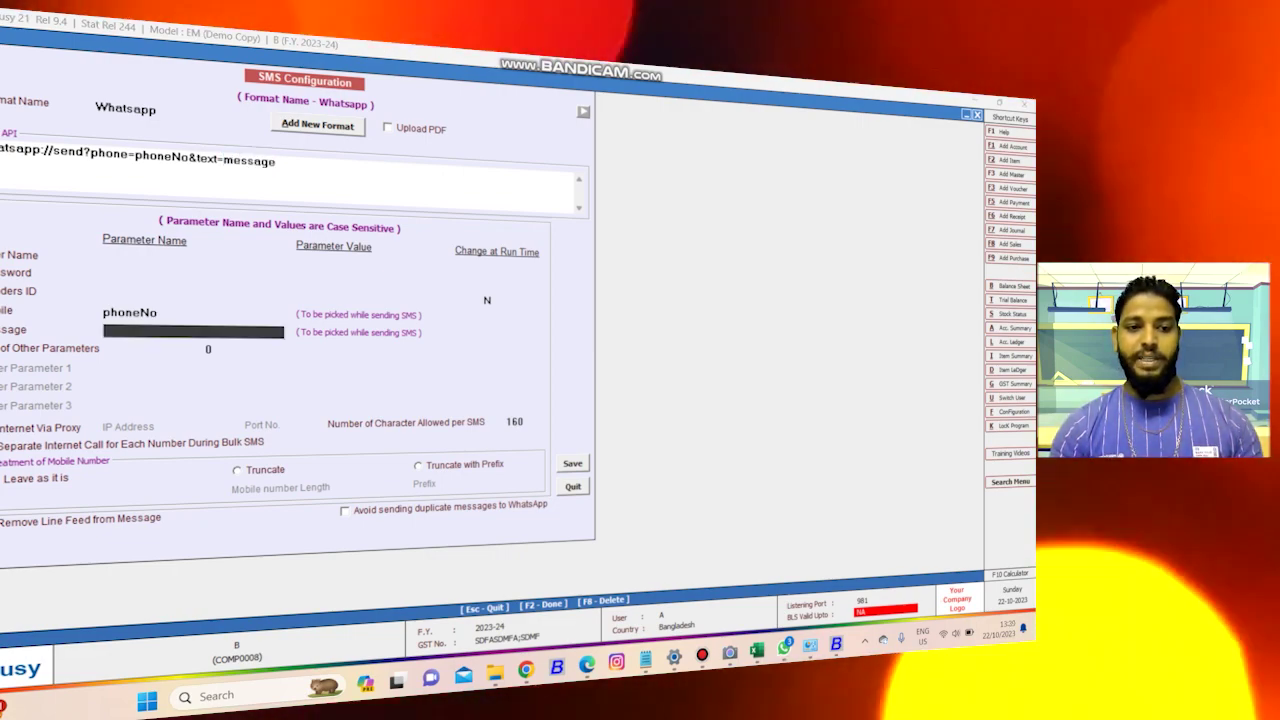
key("ctrl+v")
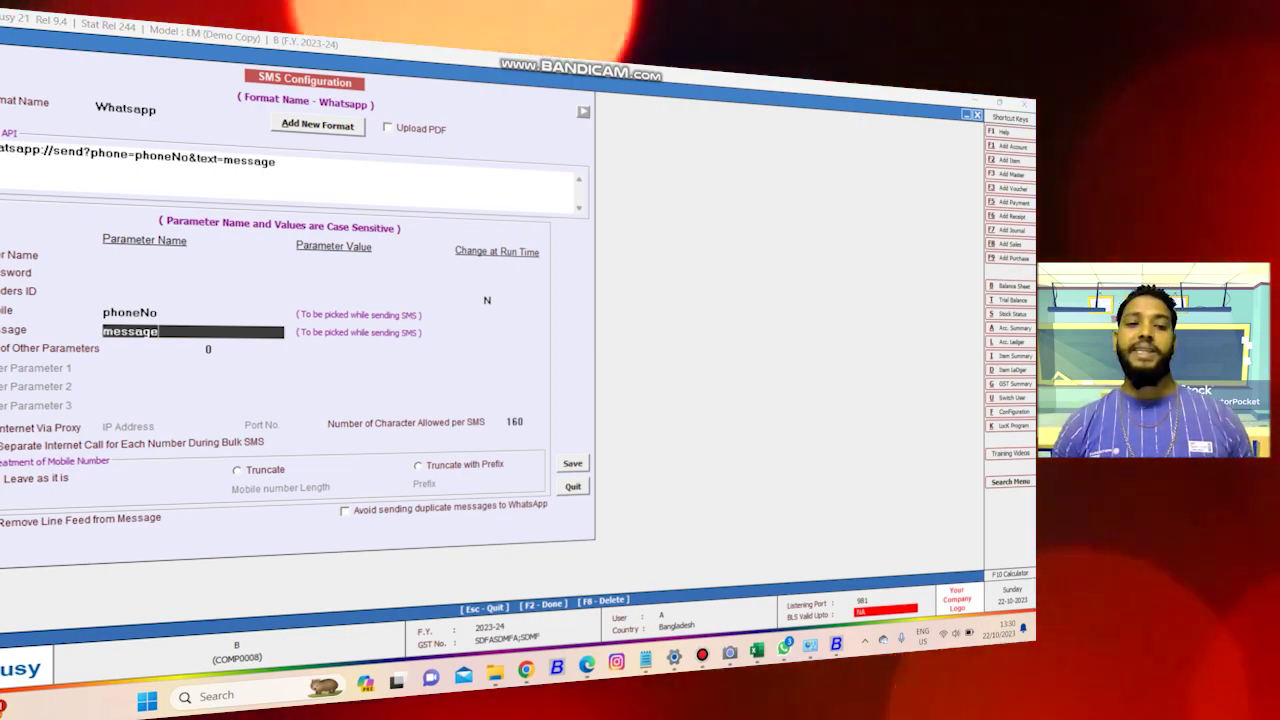
left_click(389, 128)
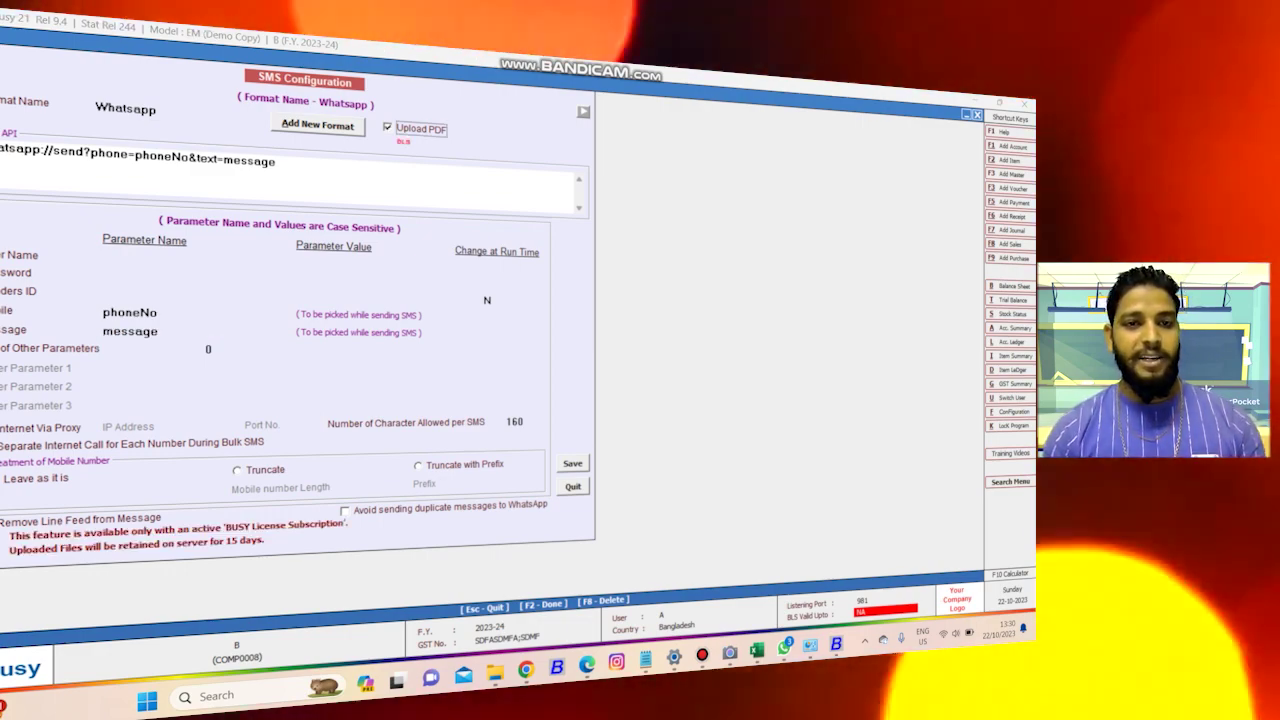
Step: Turn off Upload PDF for the Whatsapp format, save it, acknowledge the WhatsApp API notice, and leave the SMS configuration
key("space")
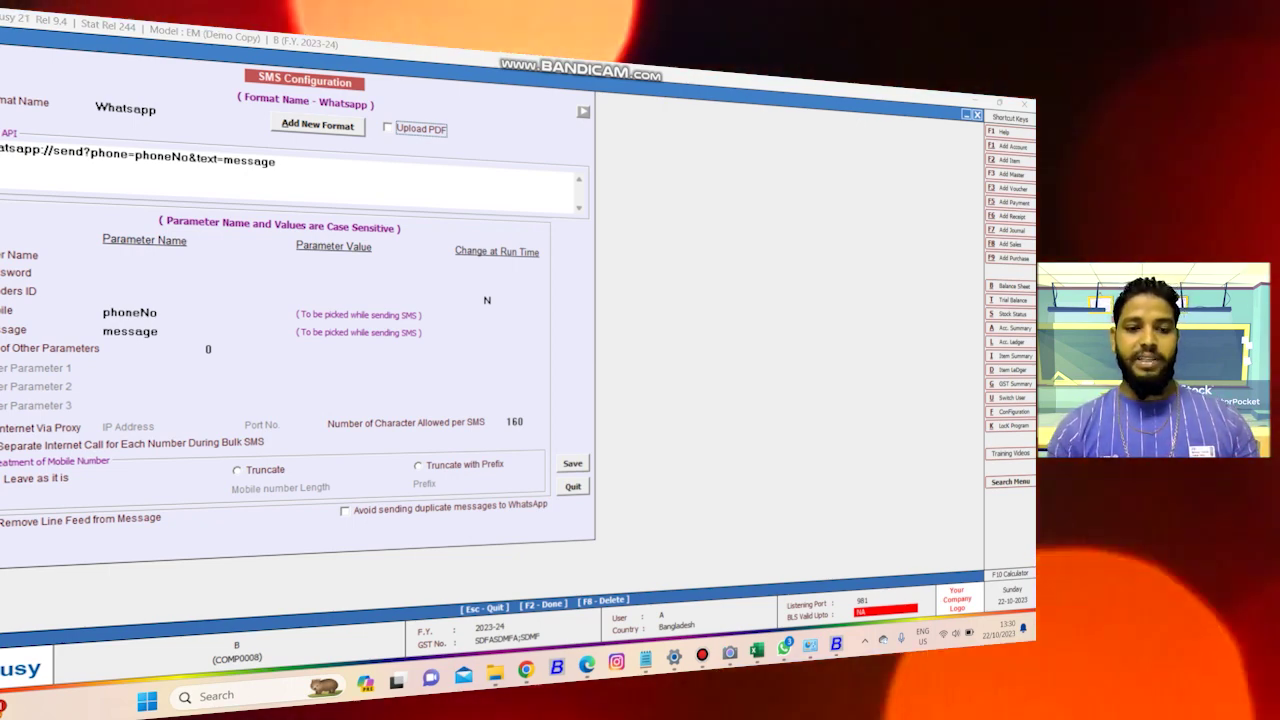
key("F2")
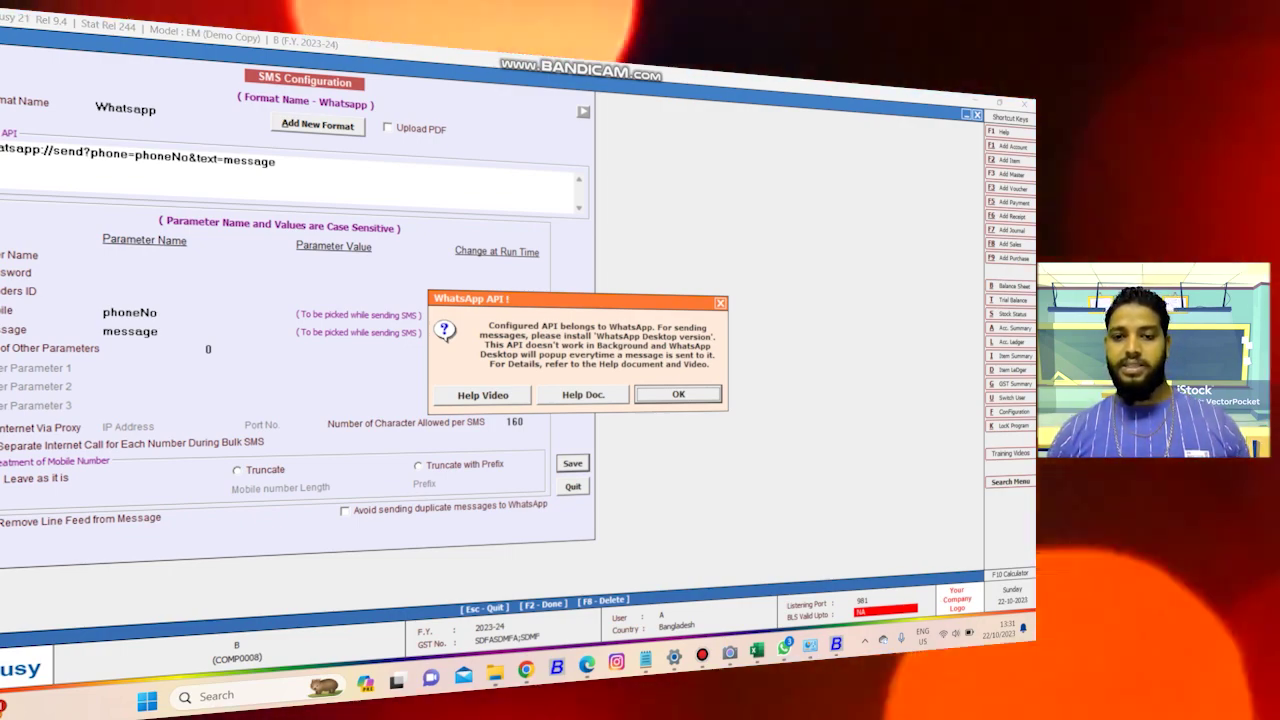
key("Return")
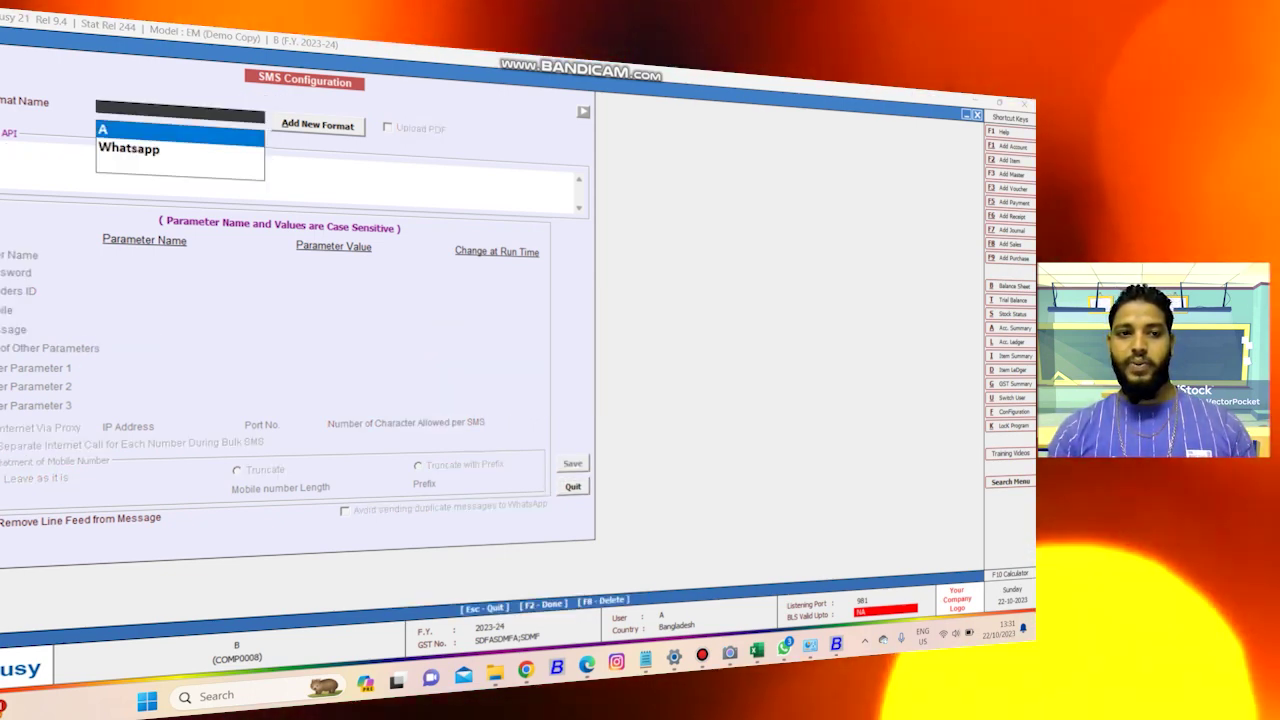
key("Return")
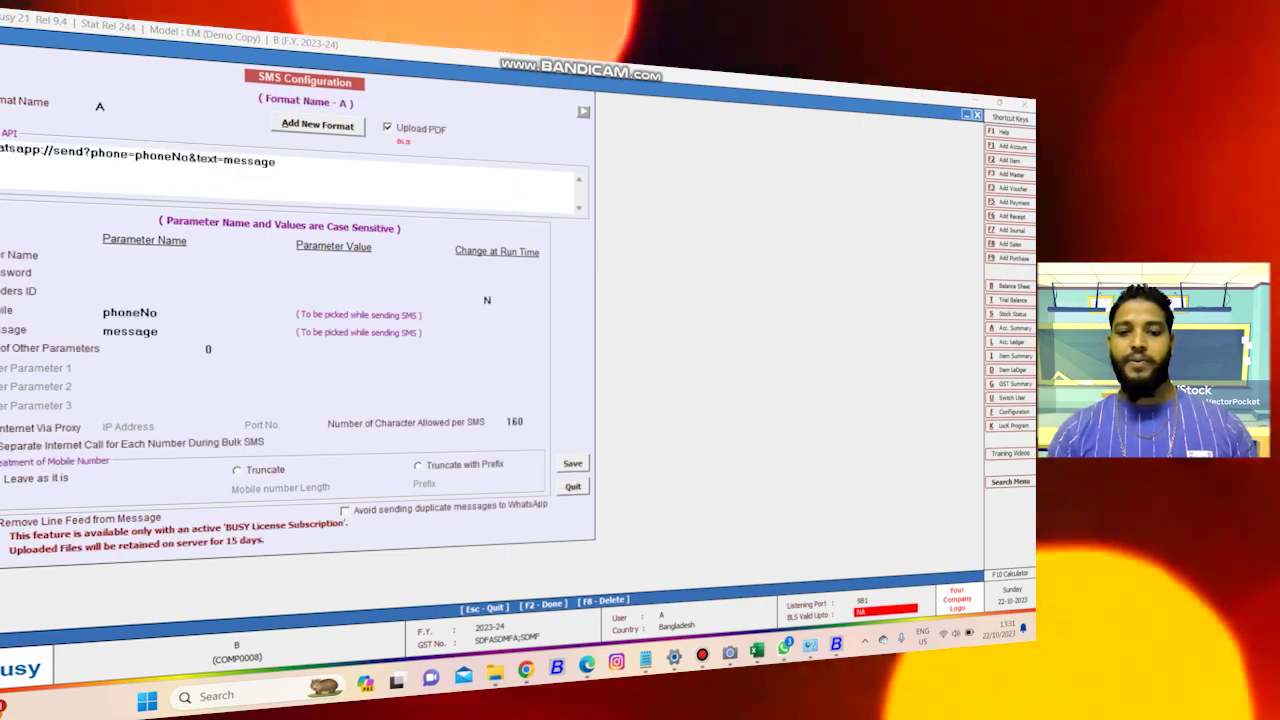
key("Escape")
Step: Open the Voucher Series Configuration from the company's administration settings
key("Up")
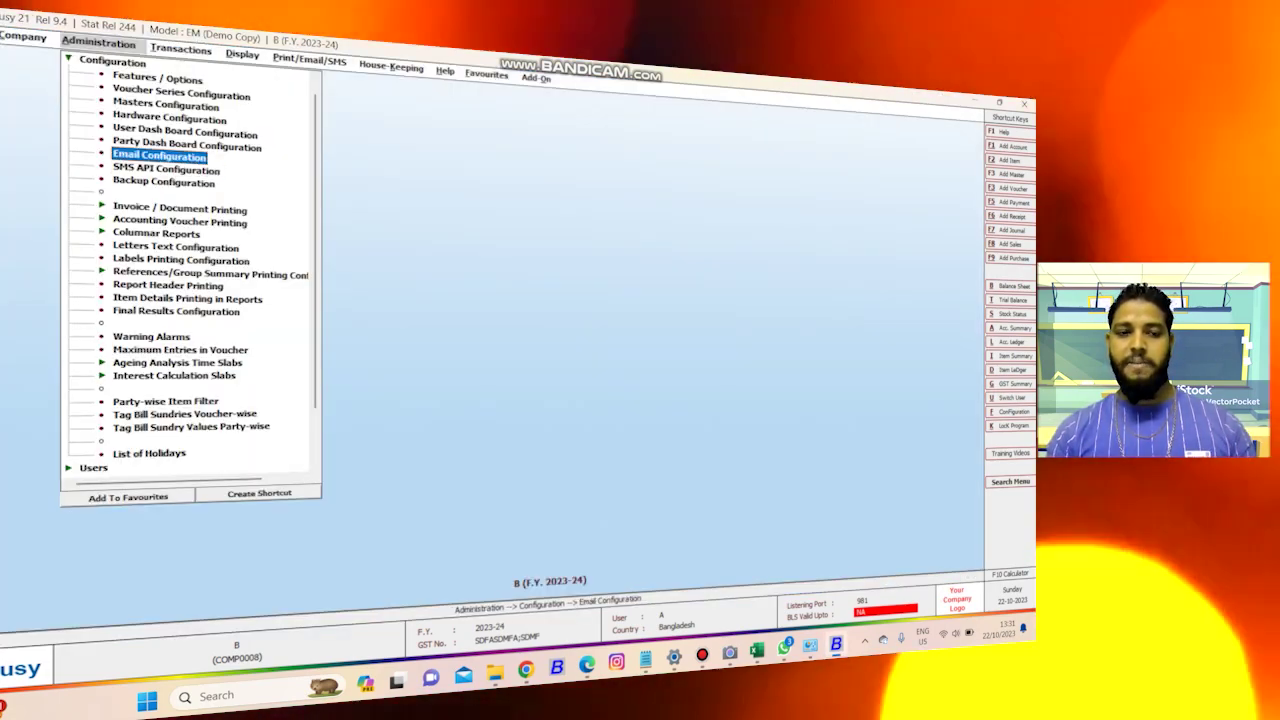
key("Up")
key("Up")
key("Up")
key("Up")
key("Up")
key("Up")
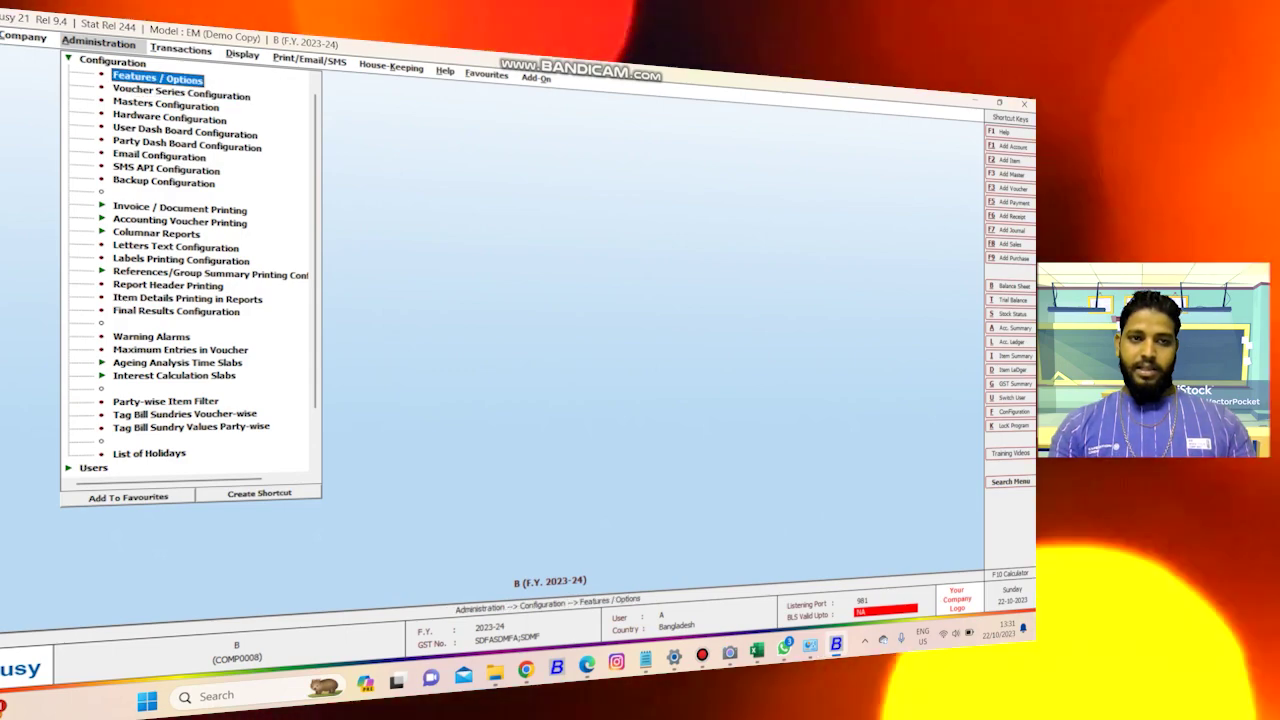
key("Up")
key("Escape")
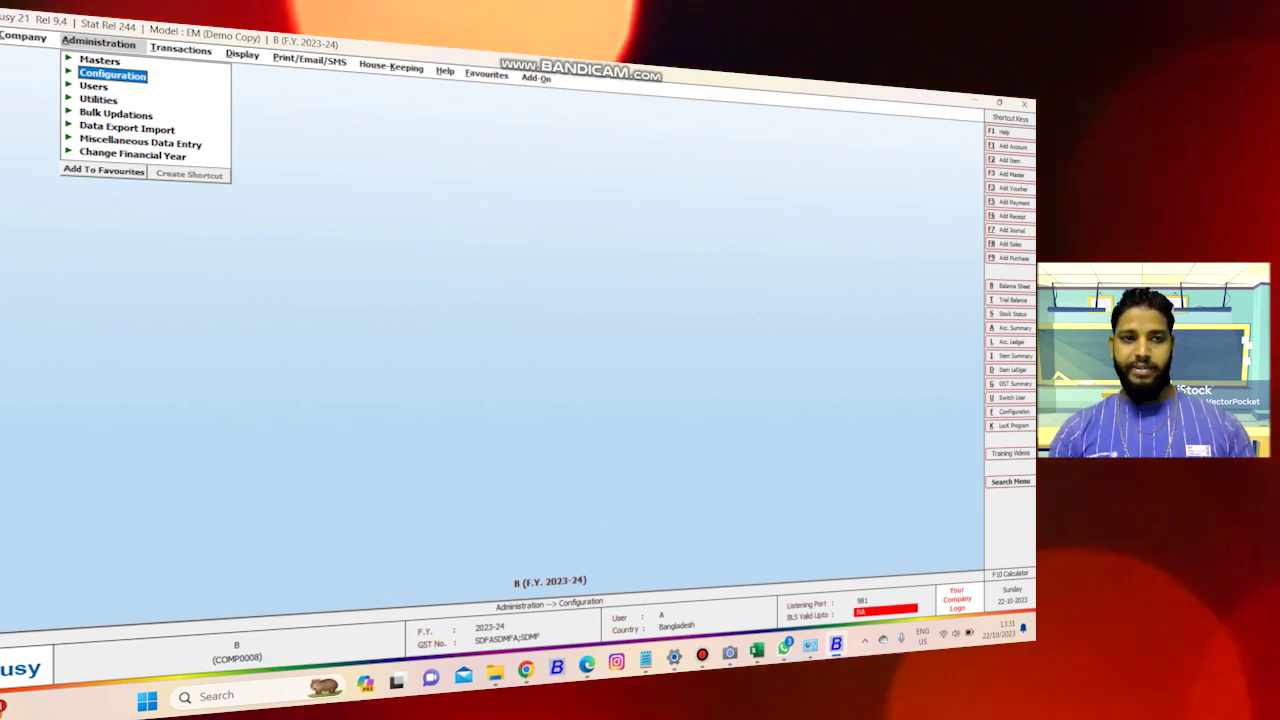
key("Return")
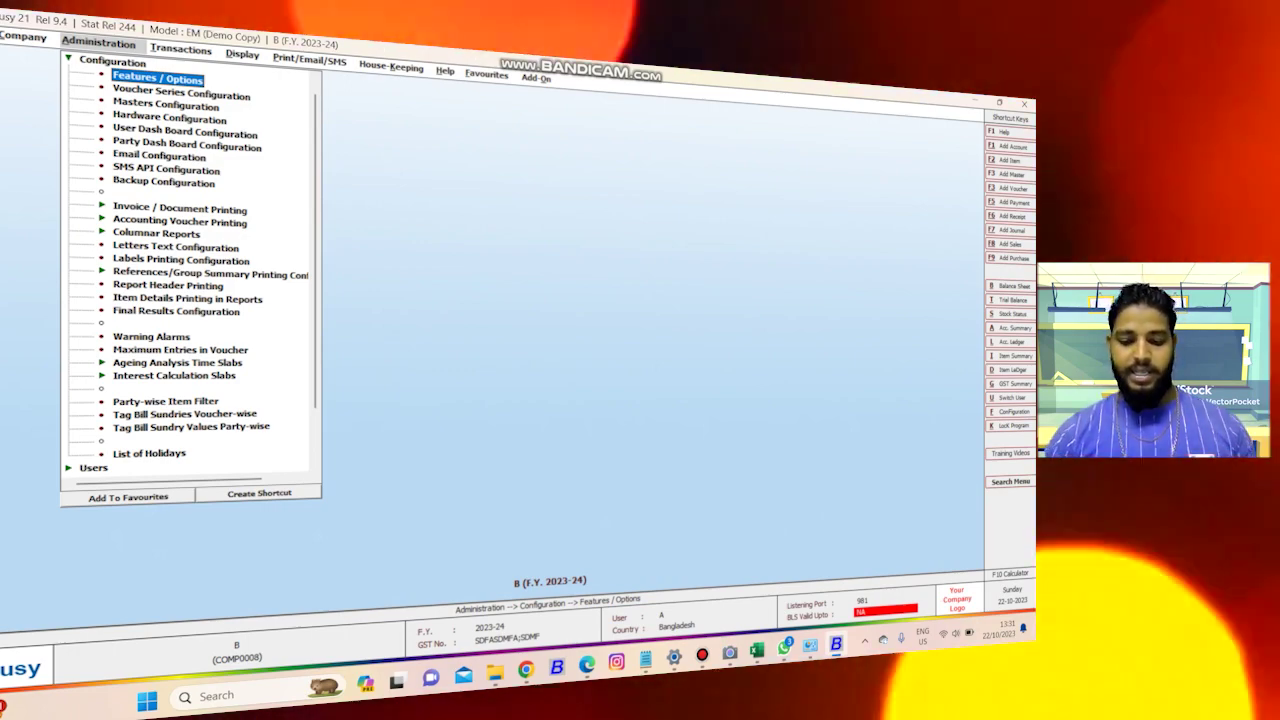
left_click(181, 92)
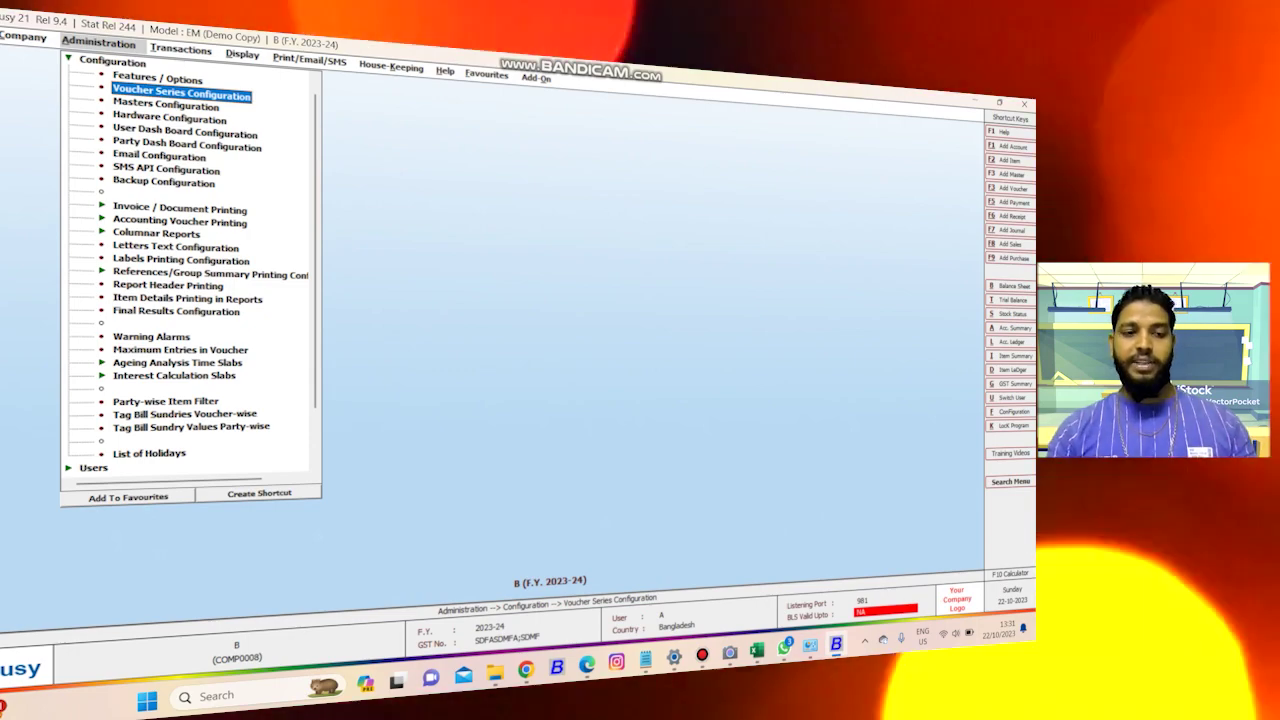
key("Return")
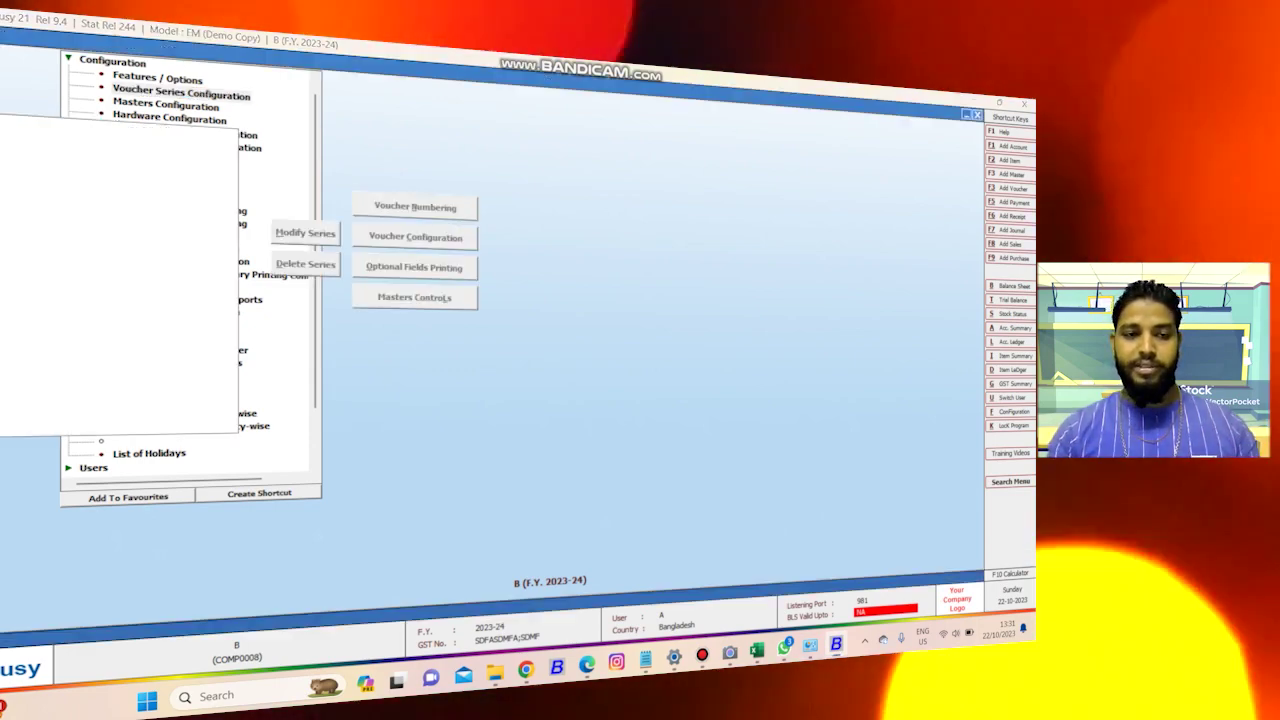
Step: Select the Main series under Sales and open its voucher configuration
left_click(56, 137)
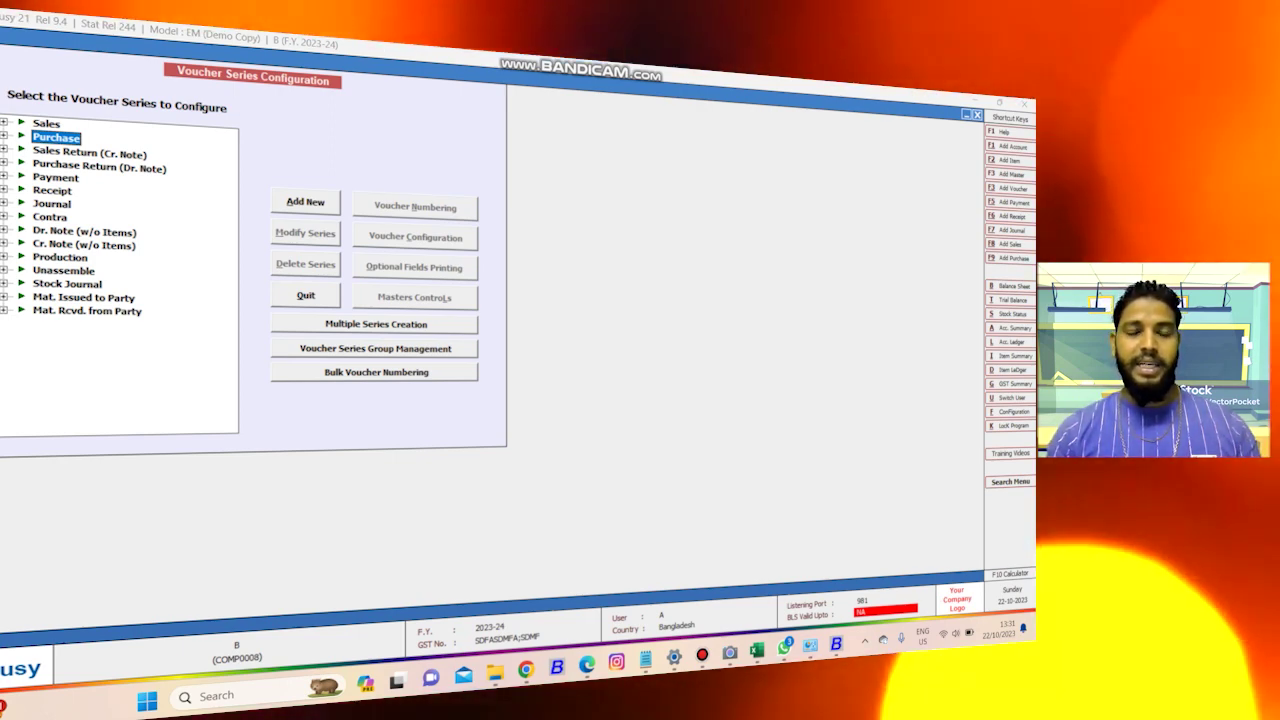
key("Up")
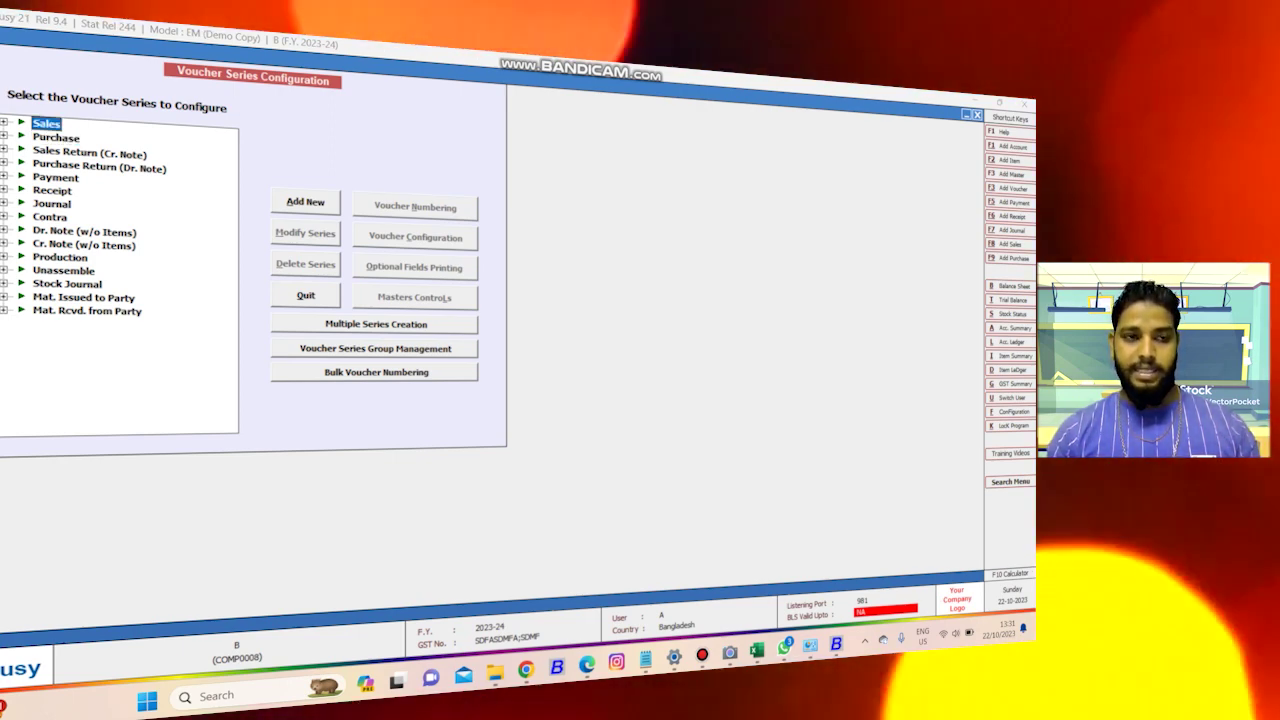
key("Right")
key("Down")
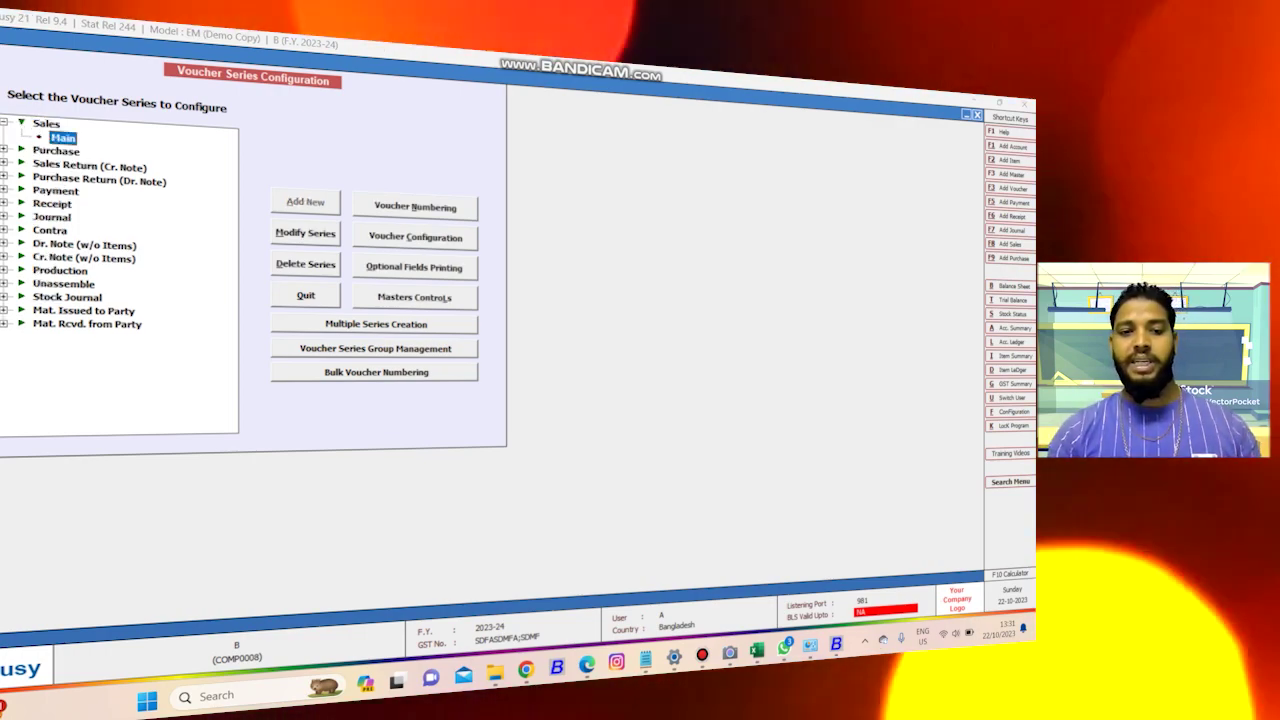
left_click(415, 238)
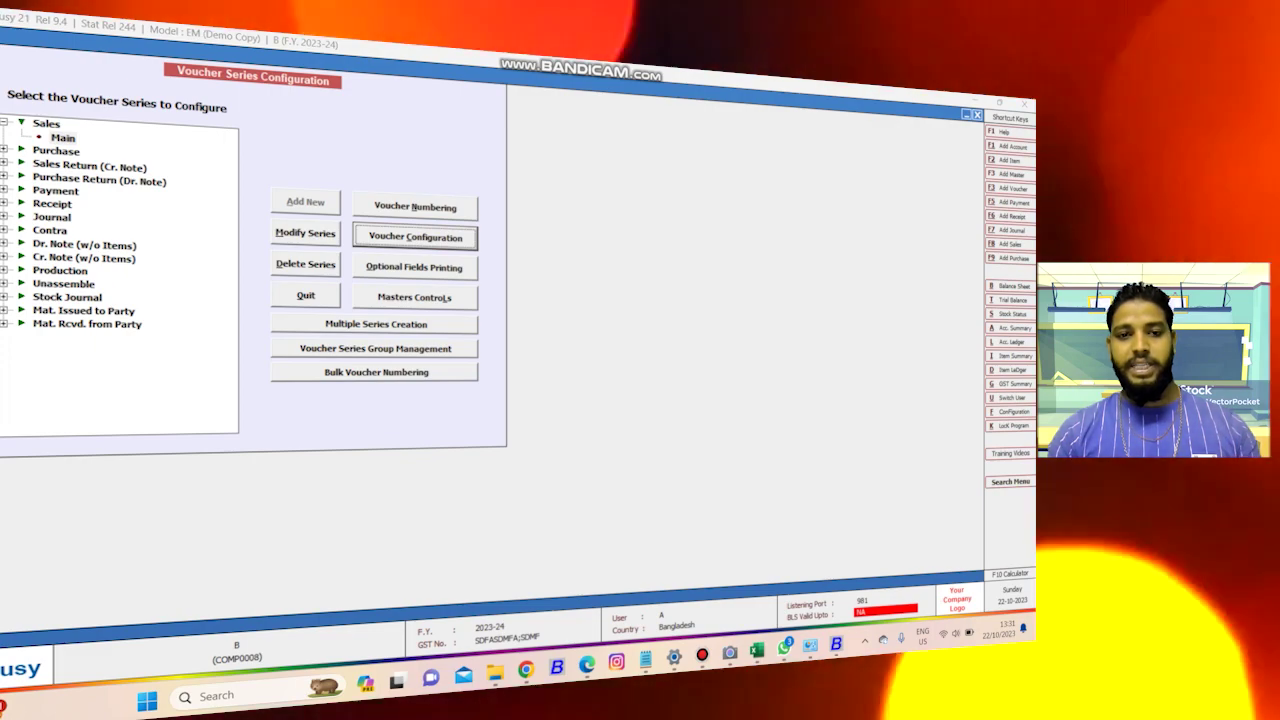
key("Return")
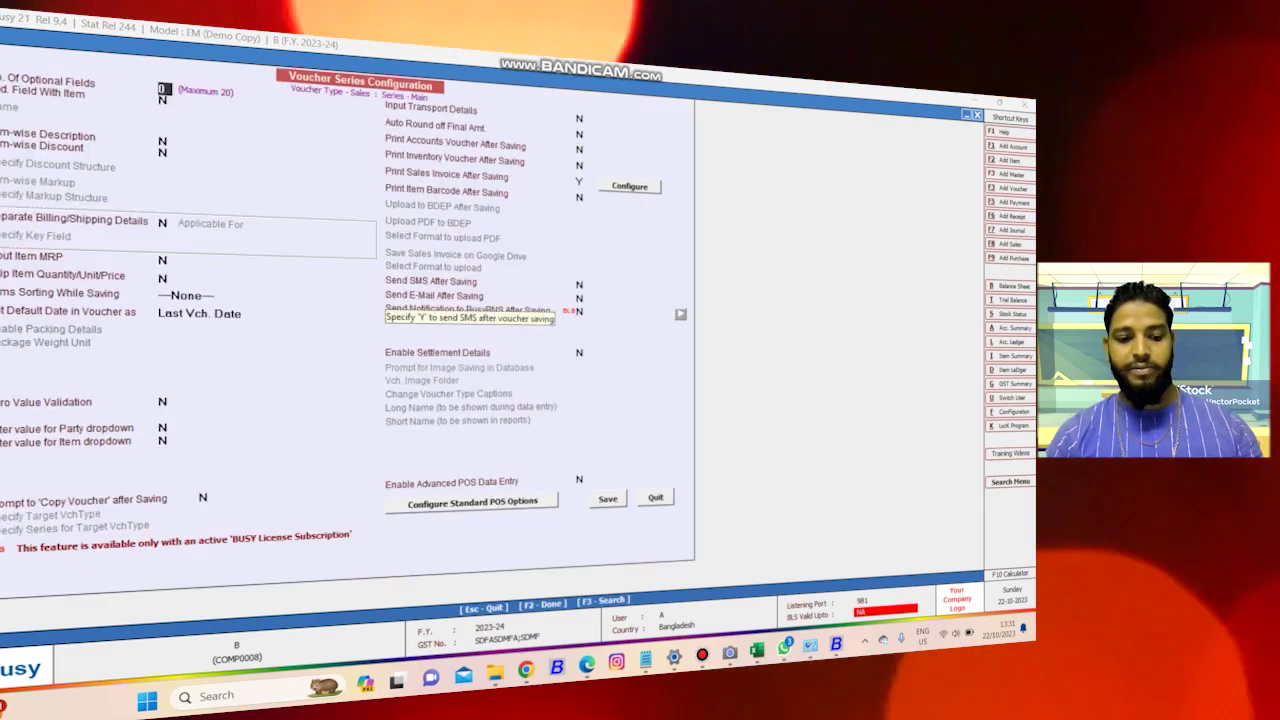
Step: Search the voucher configuration options for sms and set Send SMS After Saving to Y
key("F3")
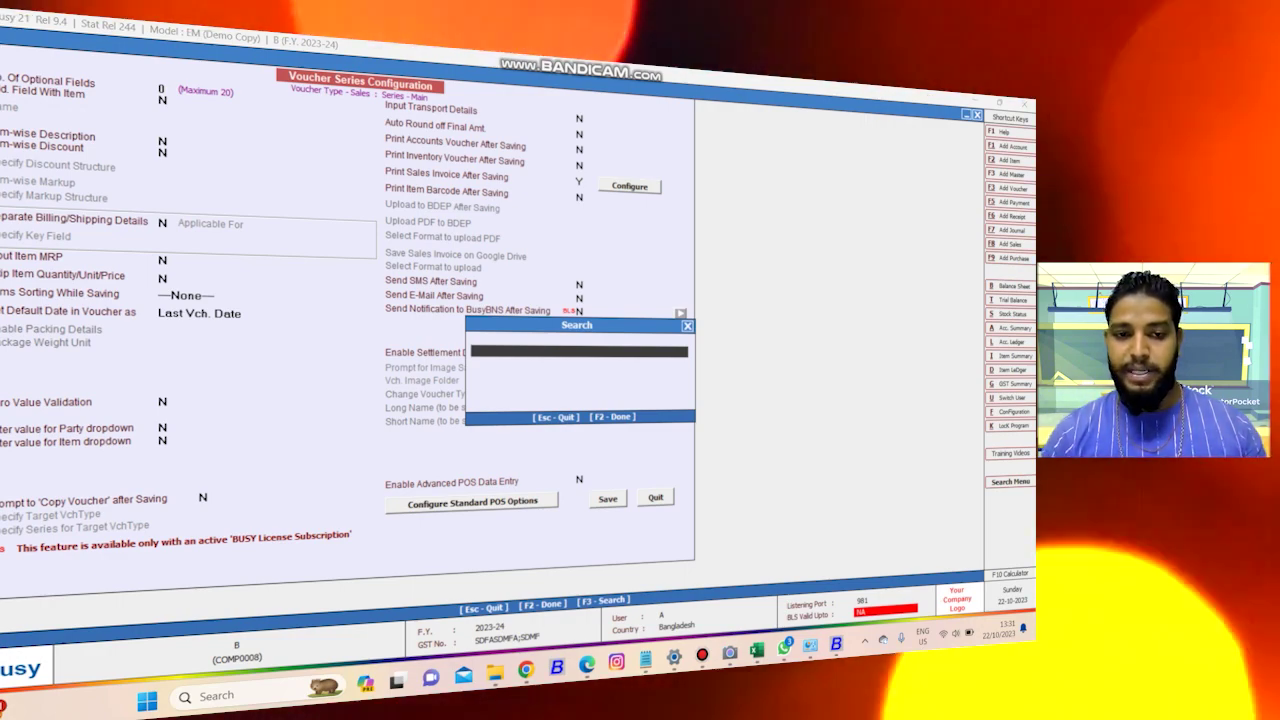
type("sms")
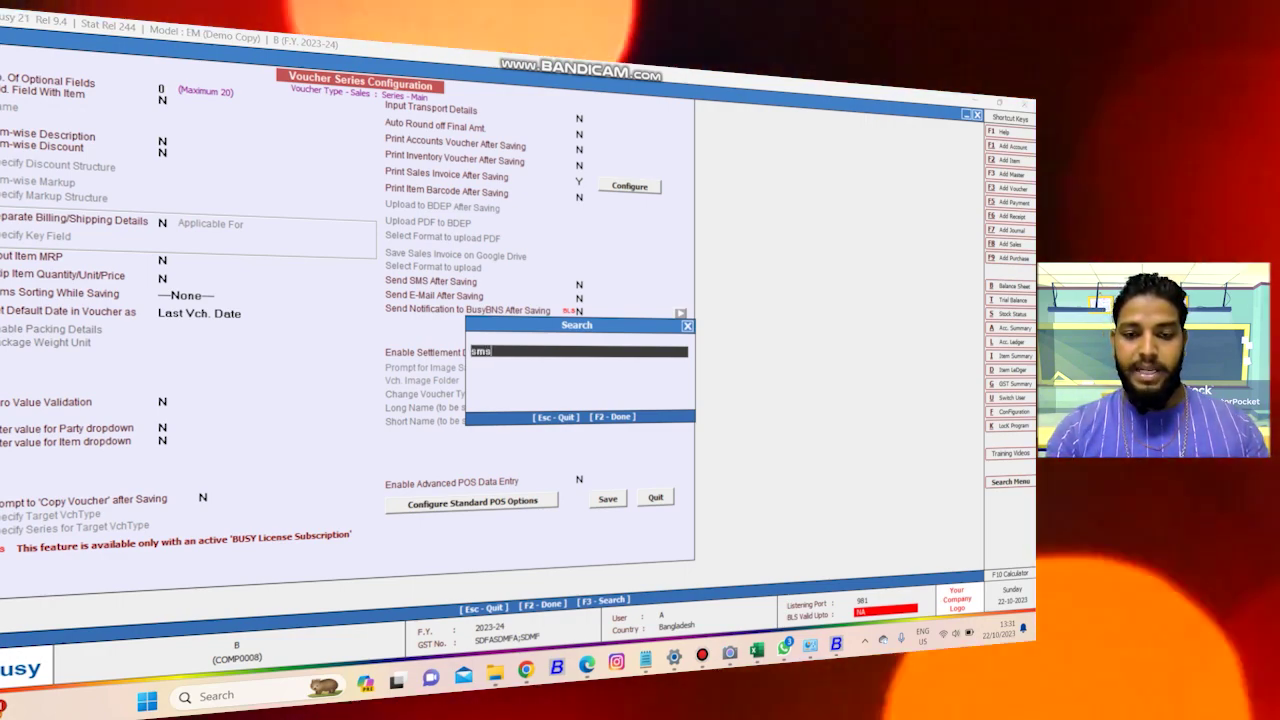
key("F2")
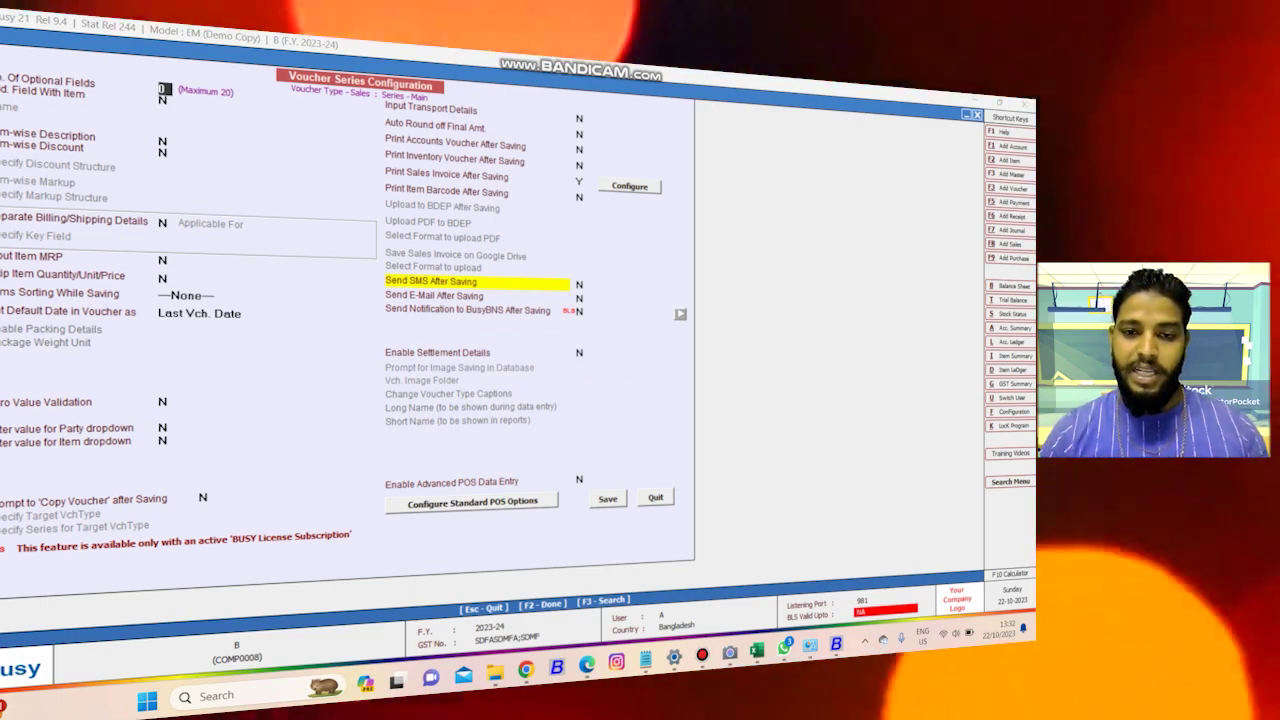
type("Y")
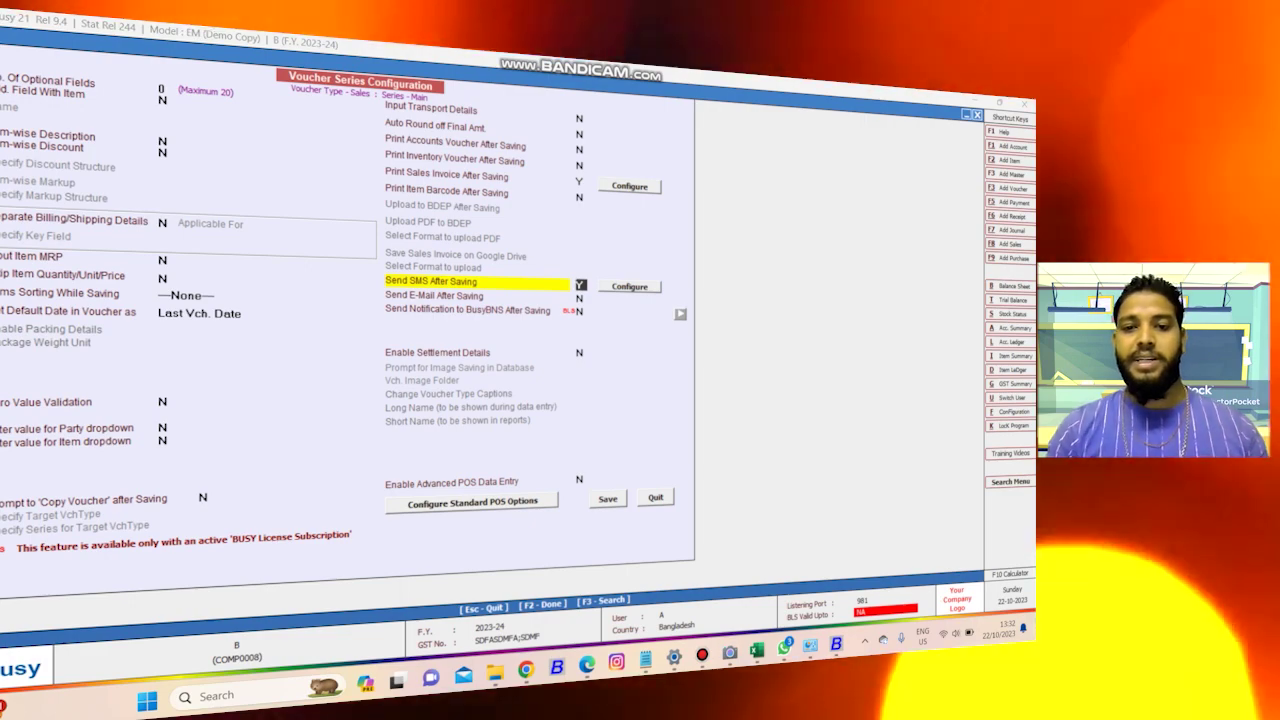
Step: Set SMS Format 1 to STANDARD in the SMS details, keep Prompt for Sending SMS at Y, and save the details and the voucher configuration
key("Return")
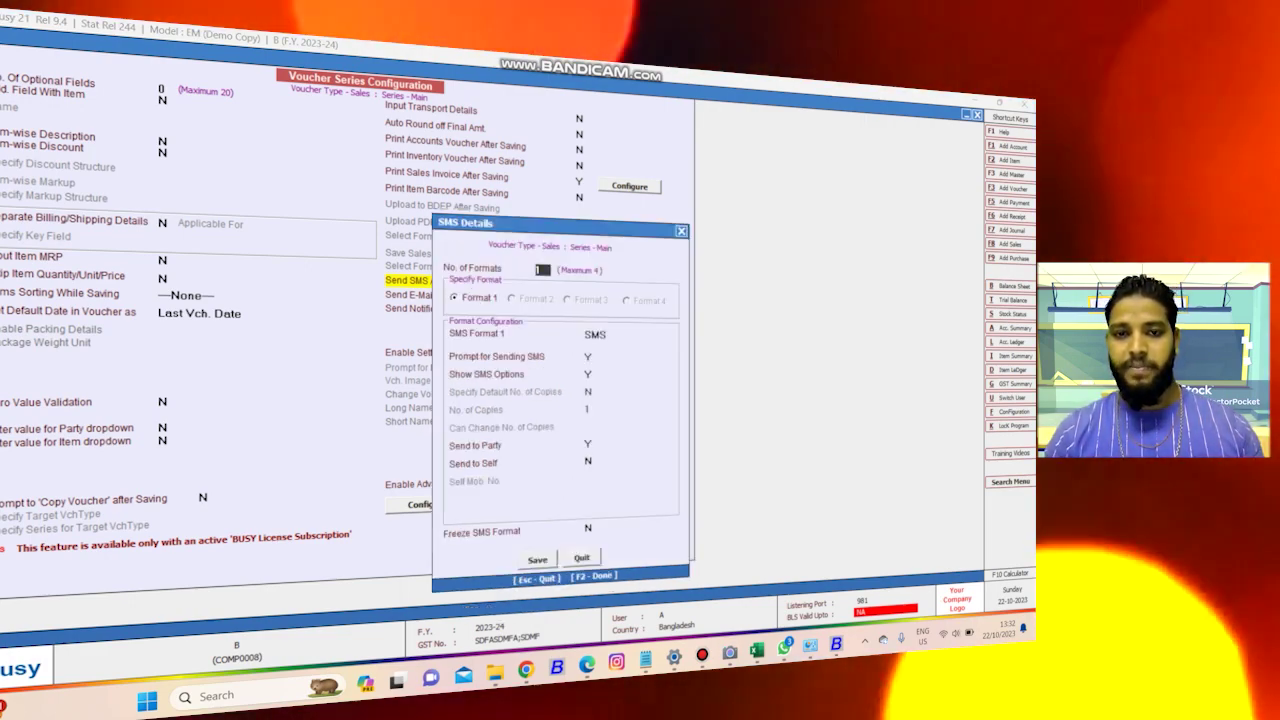
key("Return")
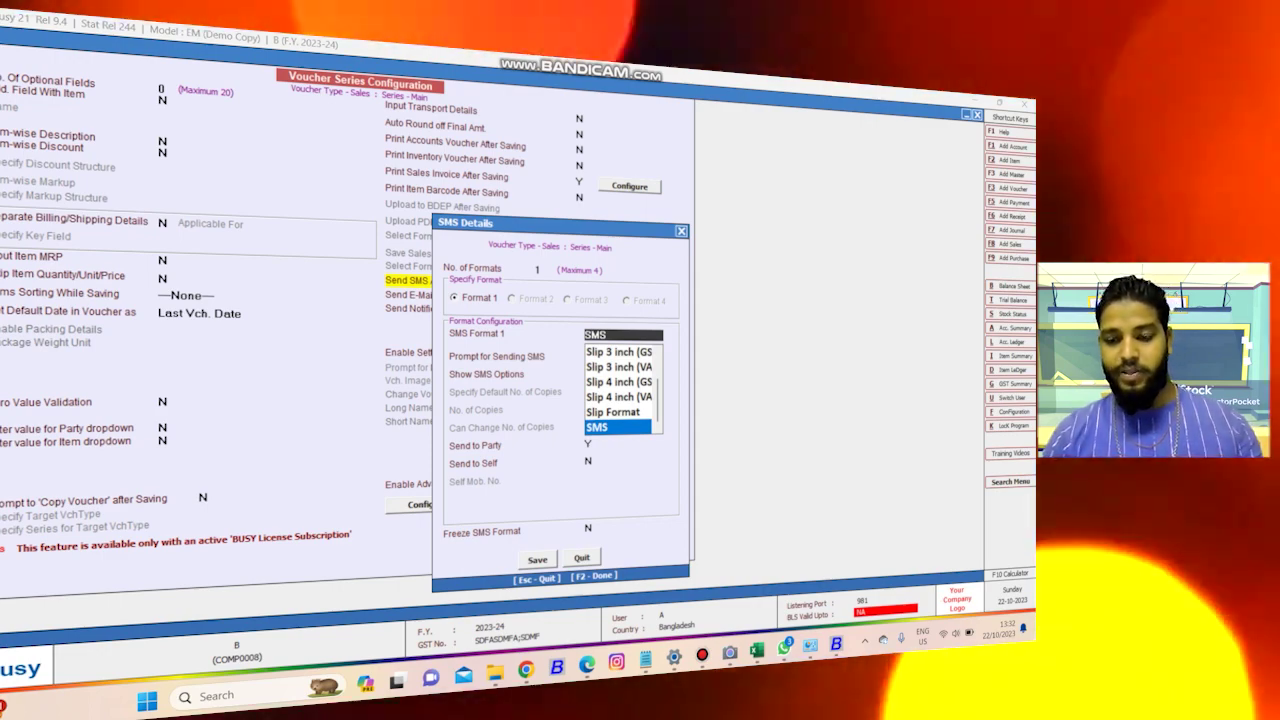
key("BackSpace")
key("BackSpace")
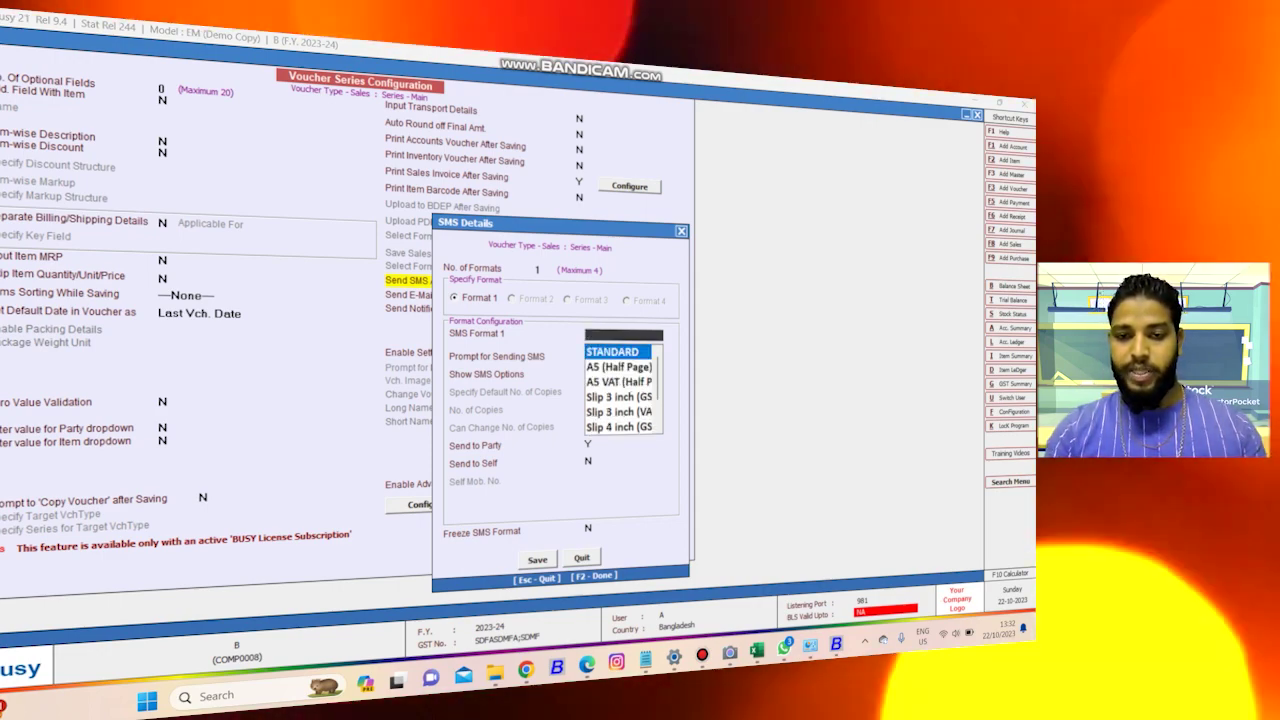
key("Return")
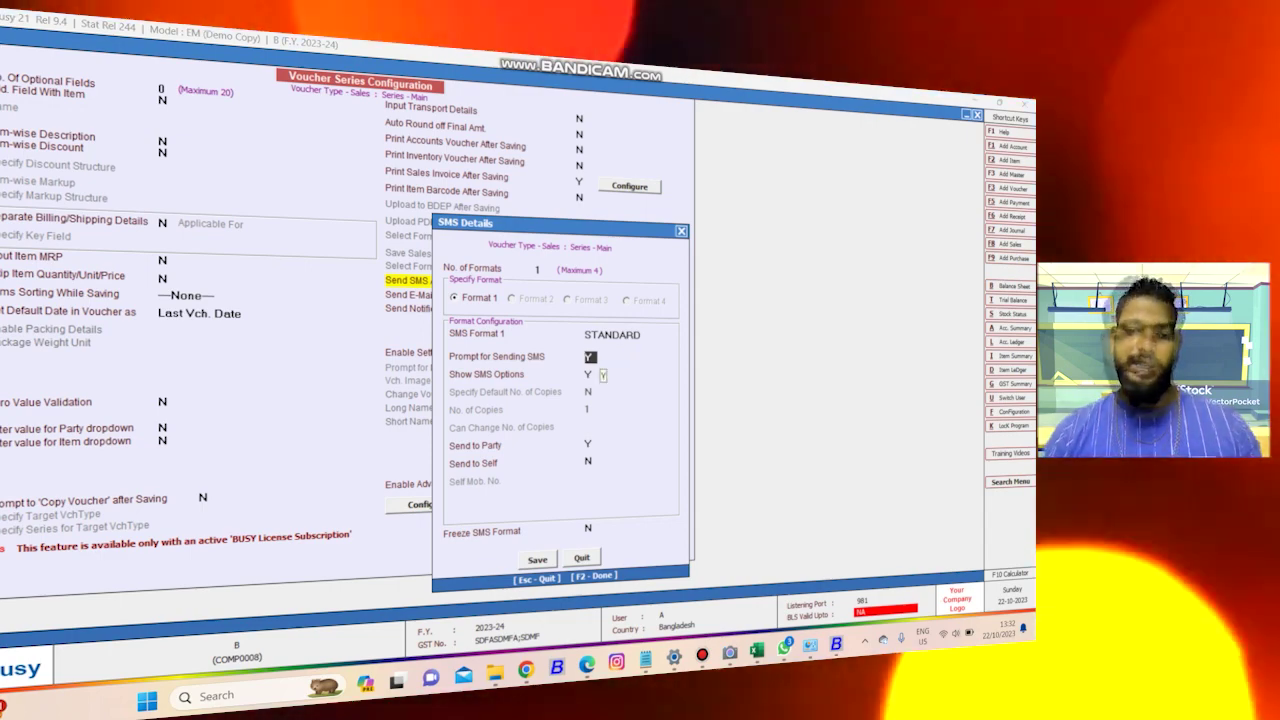
key("Return")
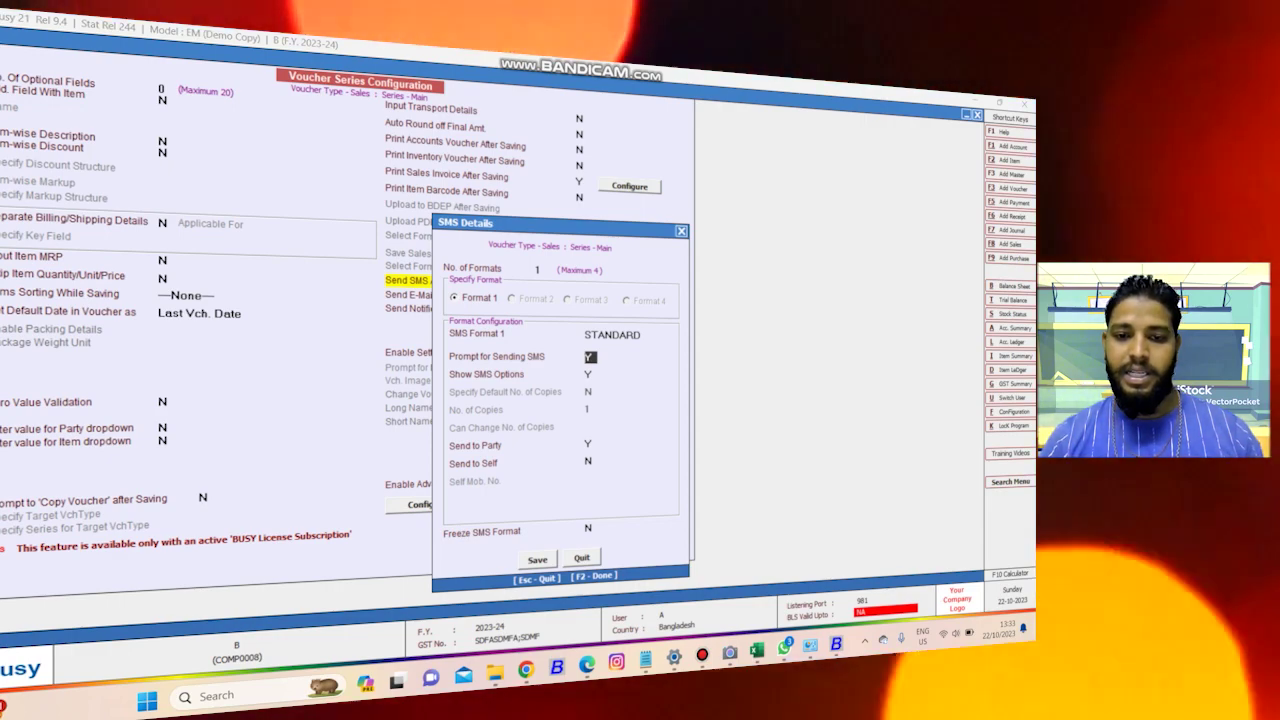
key("F2")
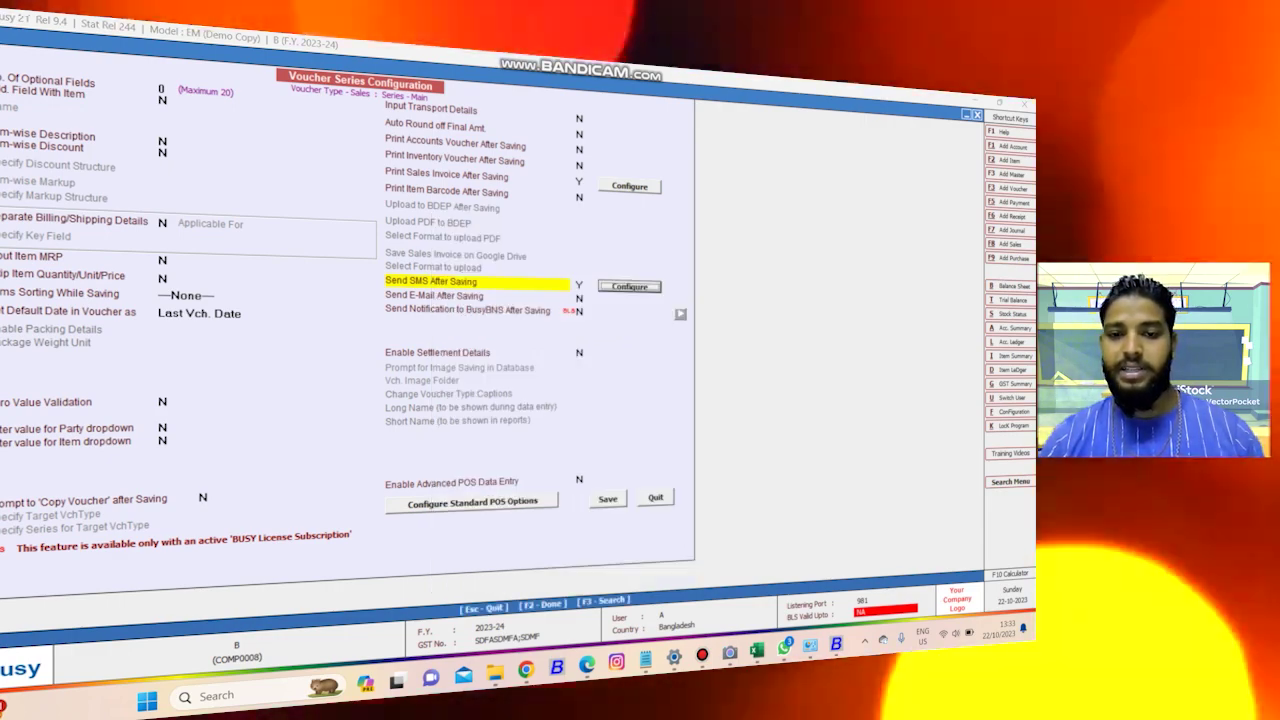
key("F2")
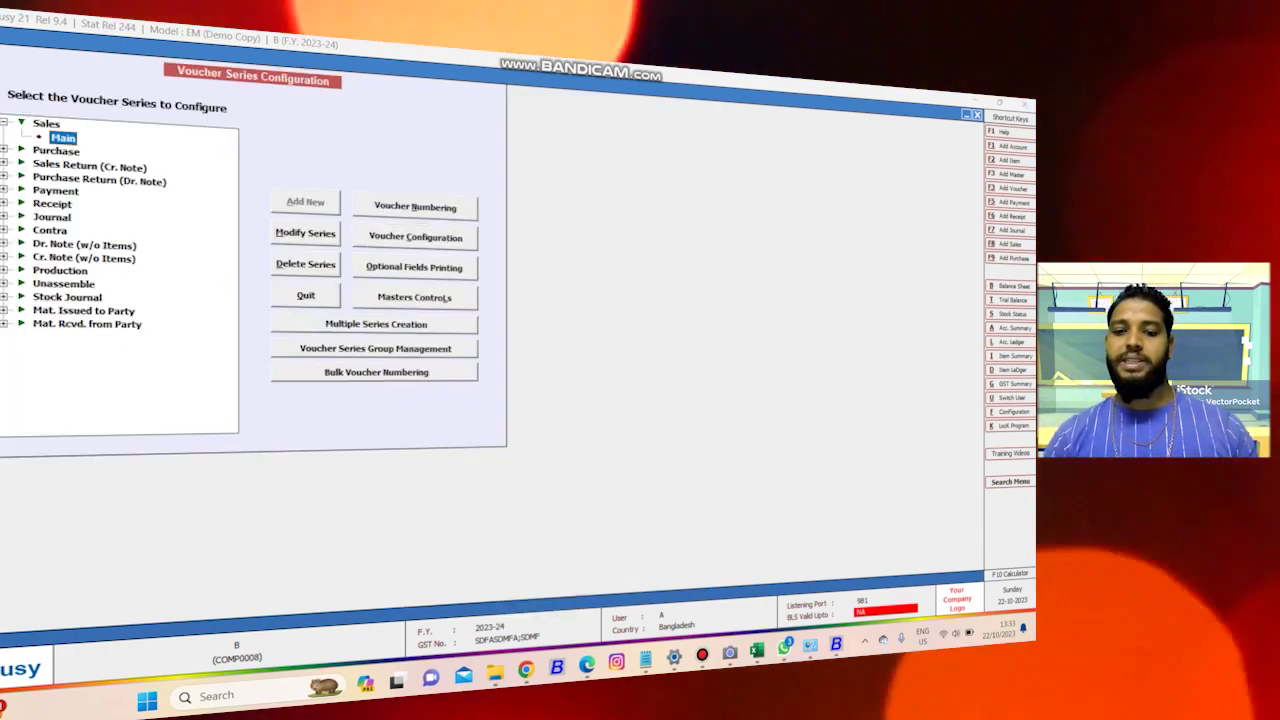
Step: Leave the Voucher Series Configuration, close the company and exit Busy to the desktop
key("Left")
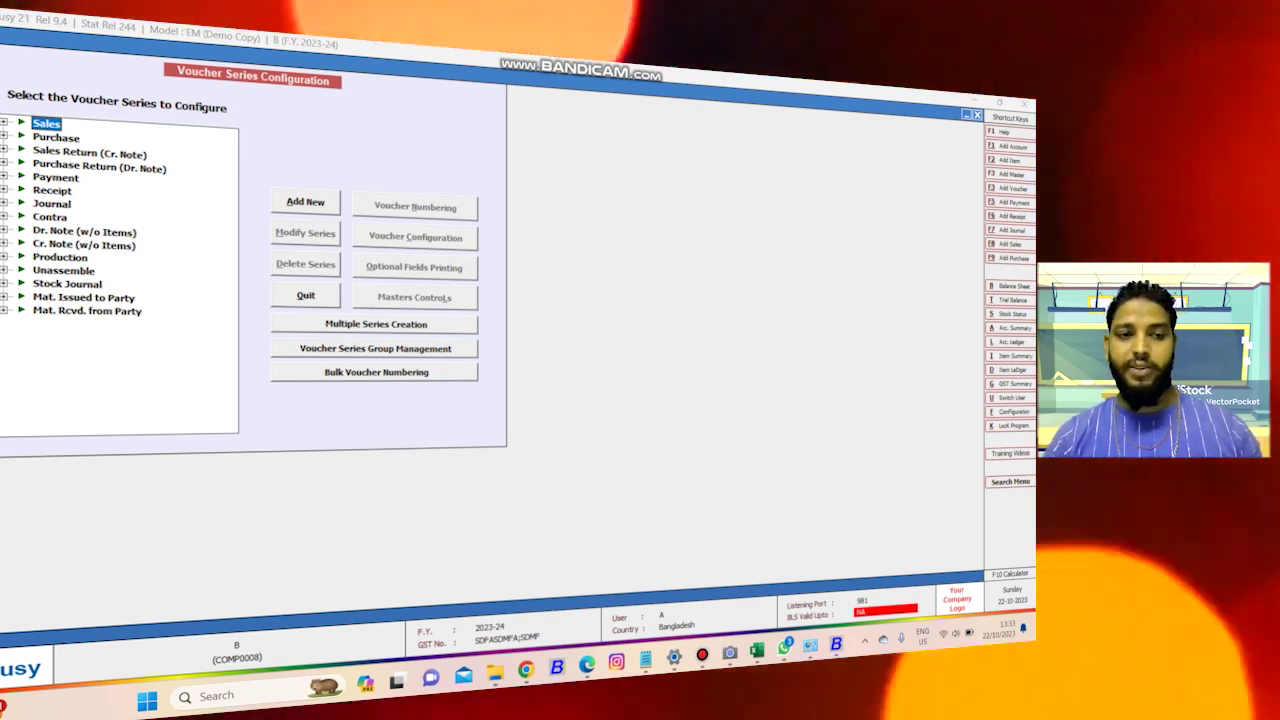
key("Escape")
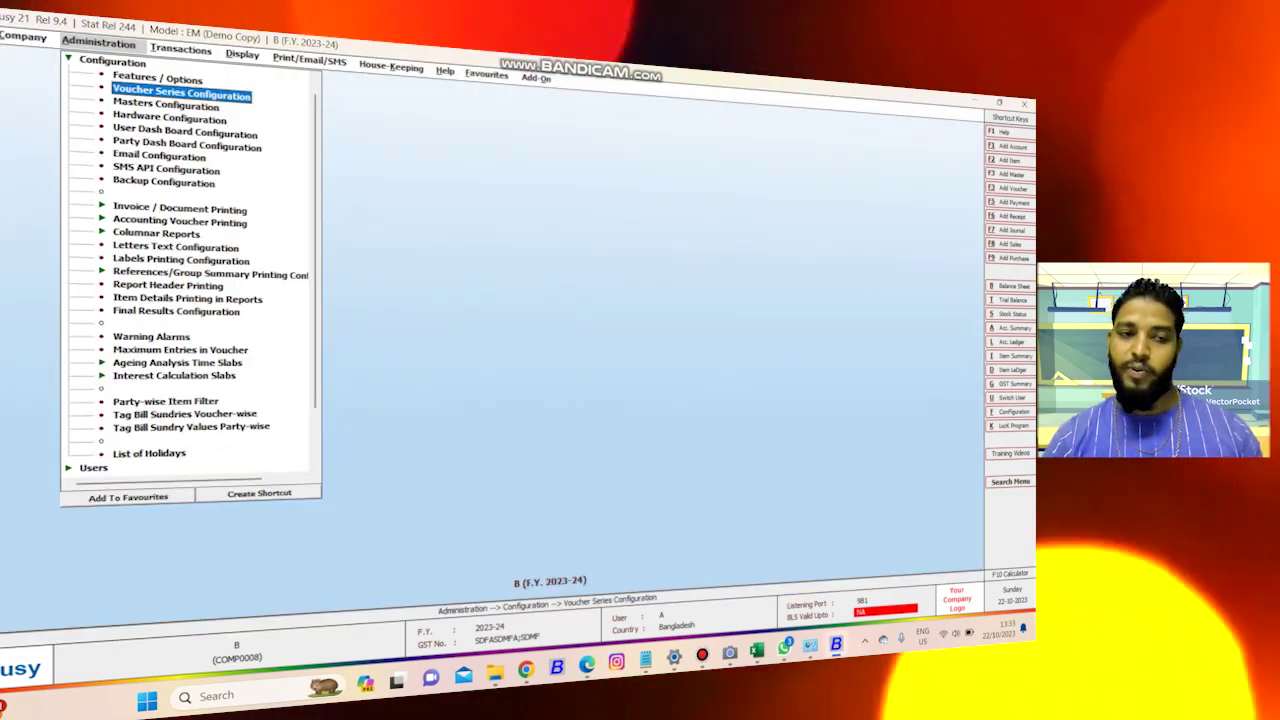
key("Up")
key("Up")
key("Return")
key("Up")
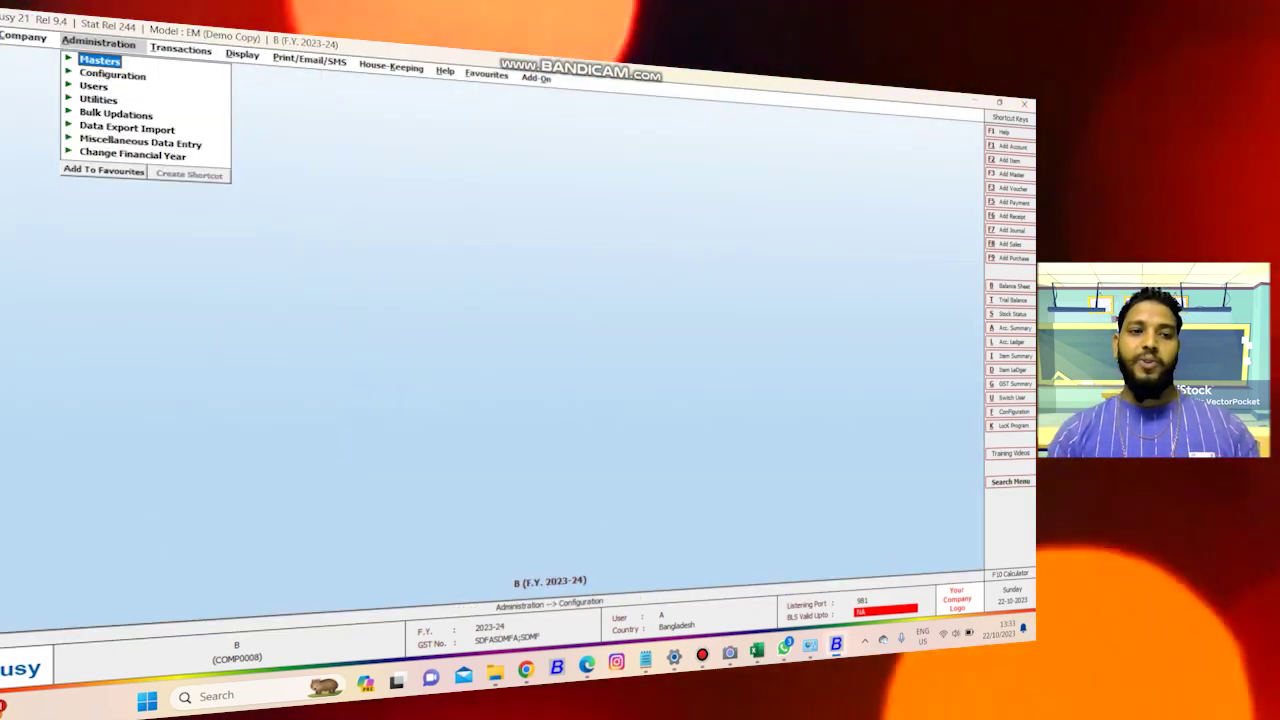
key("Left")
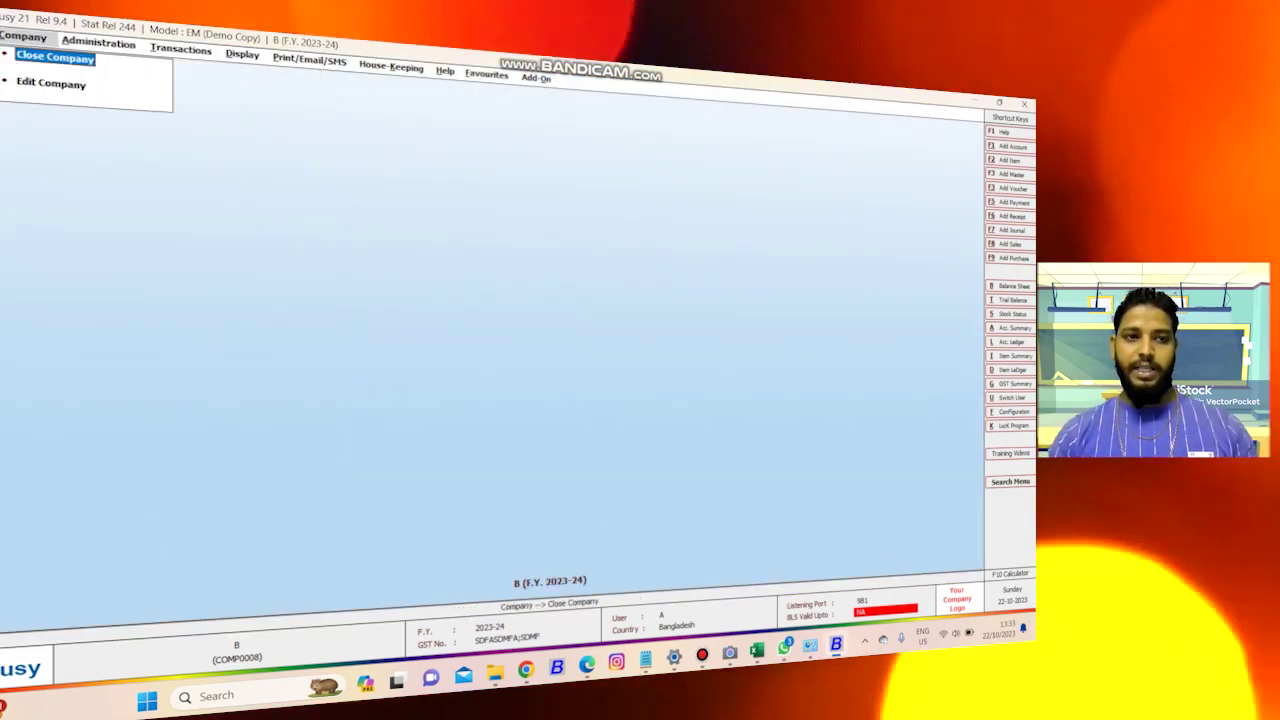
key("Right")
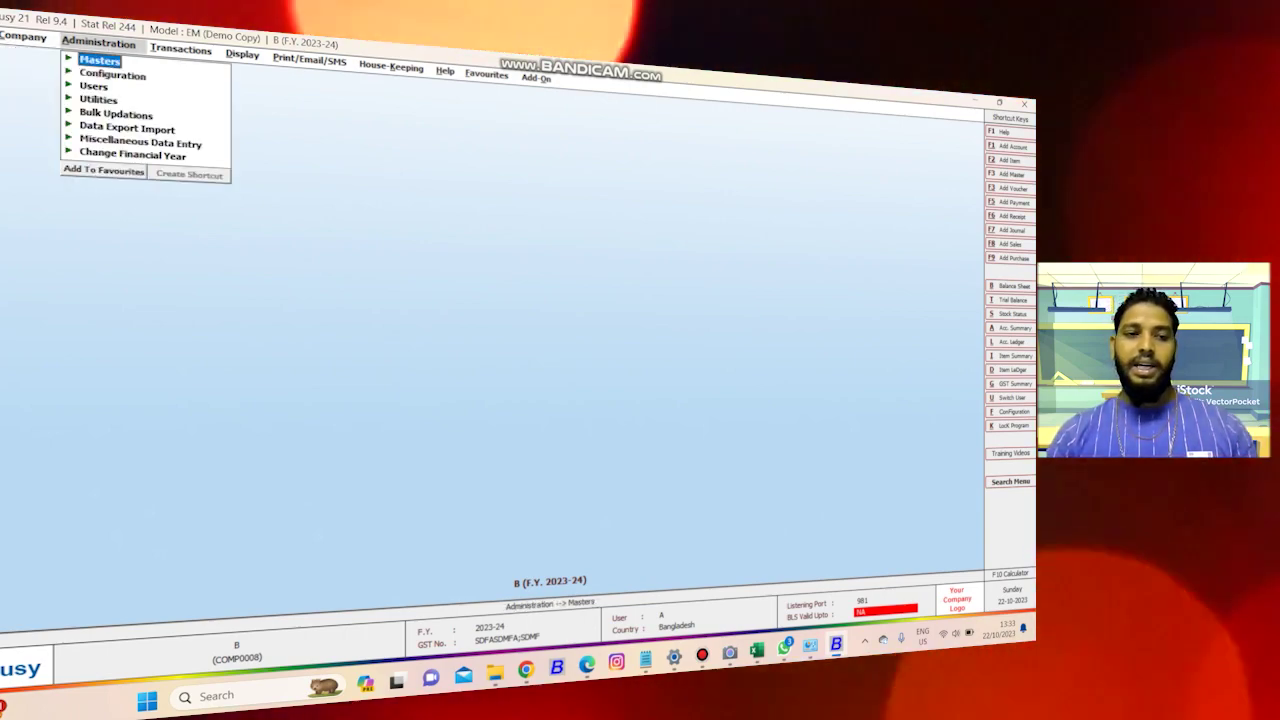
key("Down")
key("Up")
key("Left")
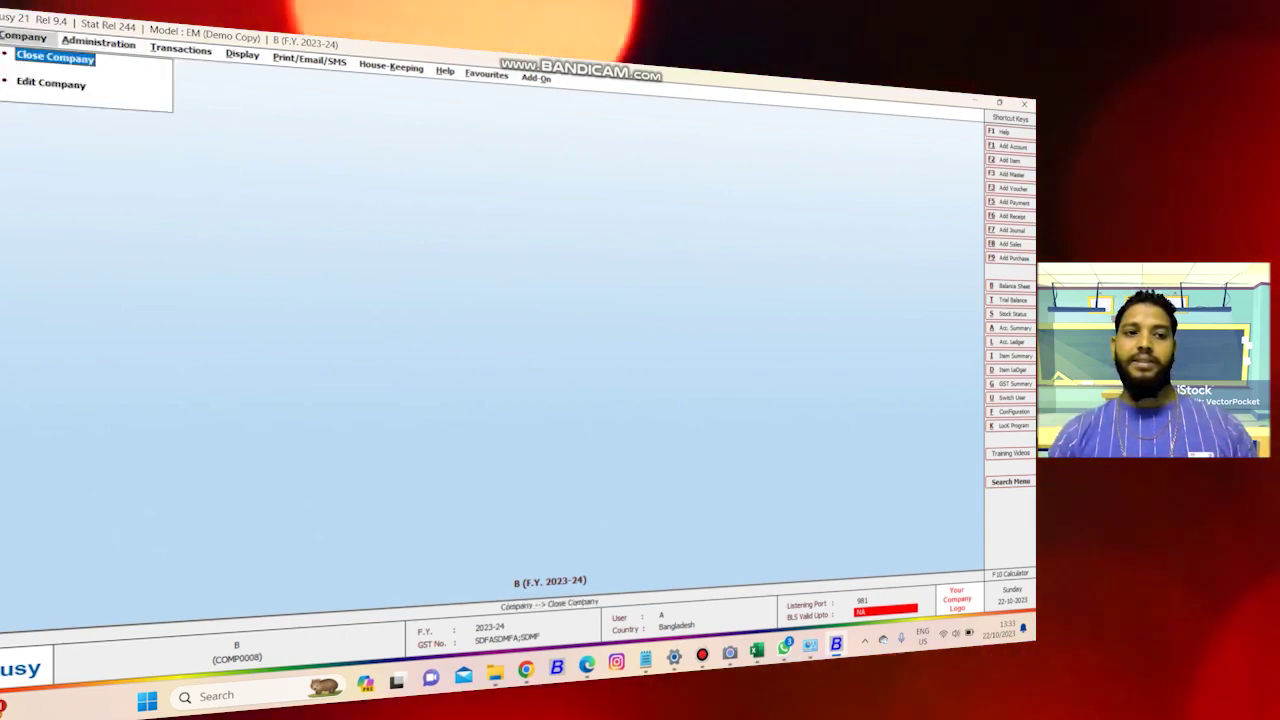
key("Return")
key("Escape")
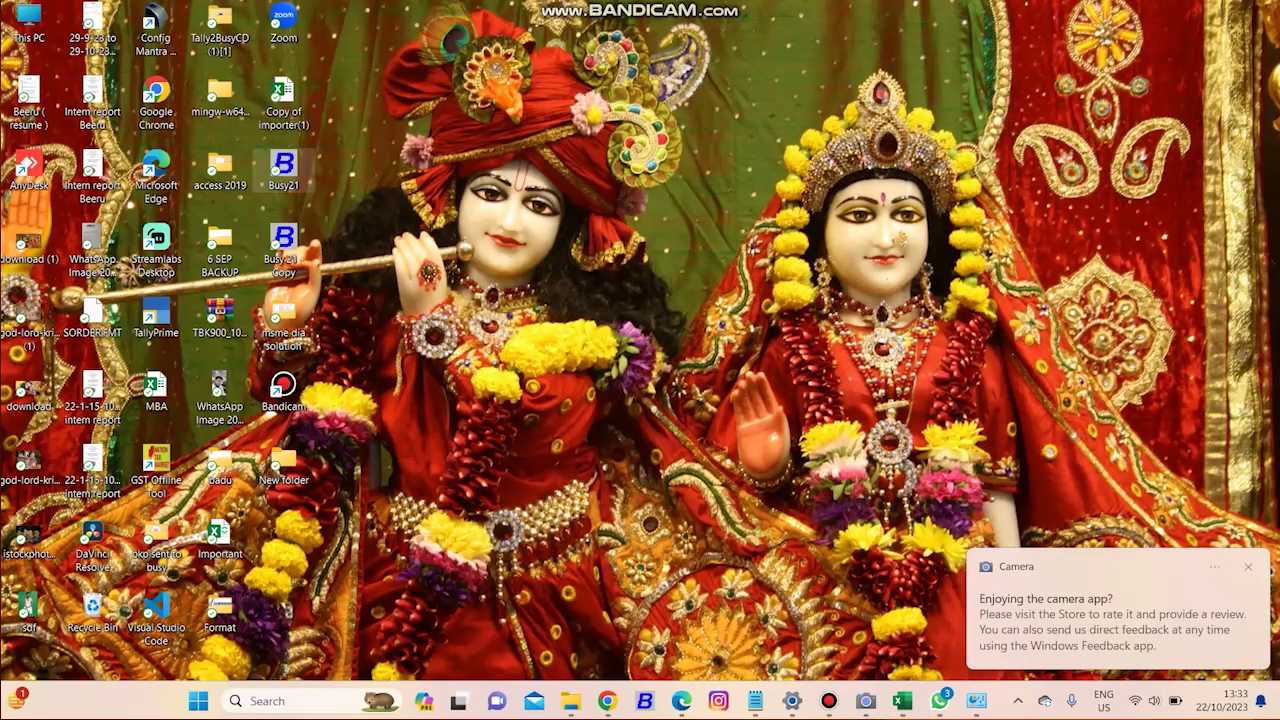
Step: In the Busy21 desktop shortcut's compatibility properties, enable compatibility mode for Windows XP (Service Pack 3) and running as an administrator
right_click(283, 160)
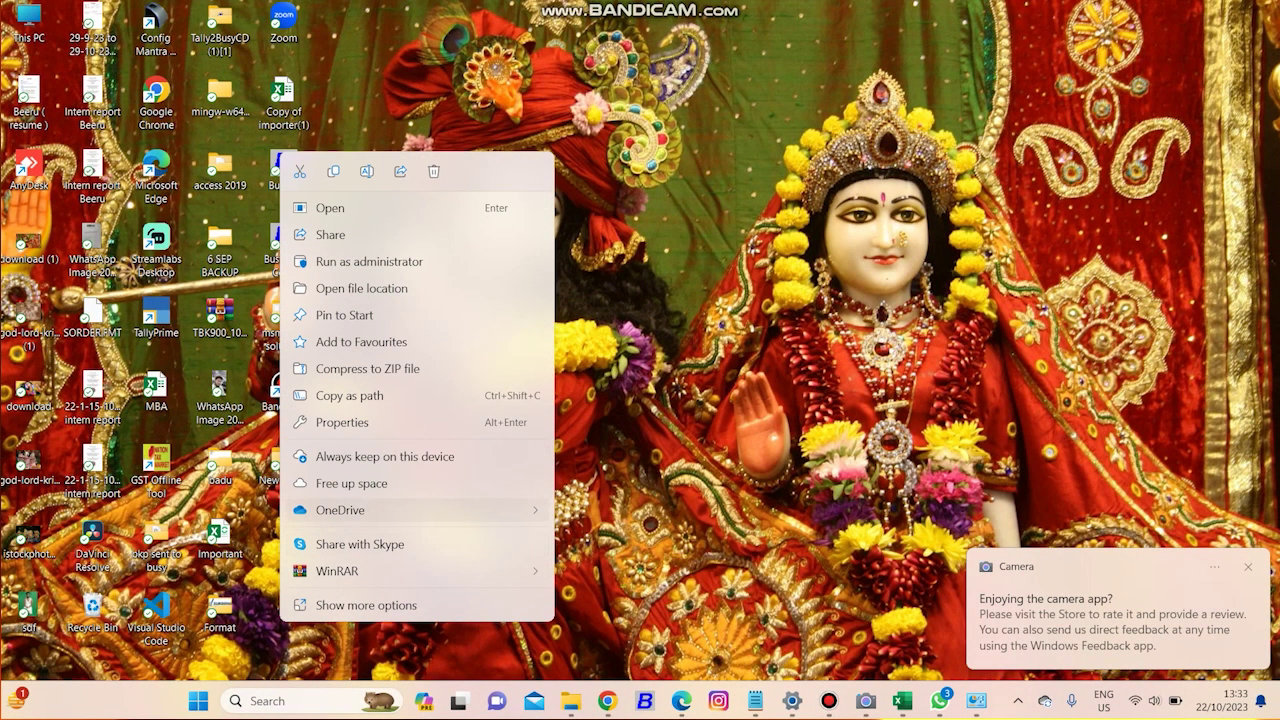
left_click(330, 422)
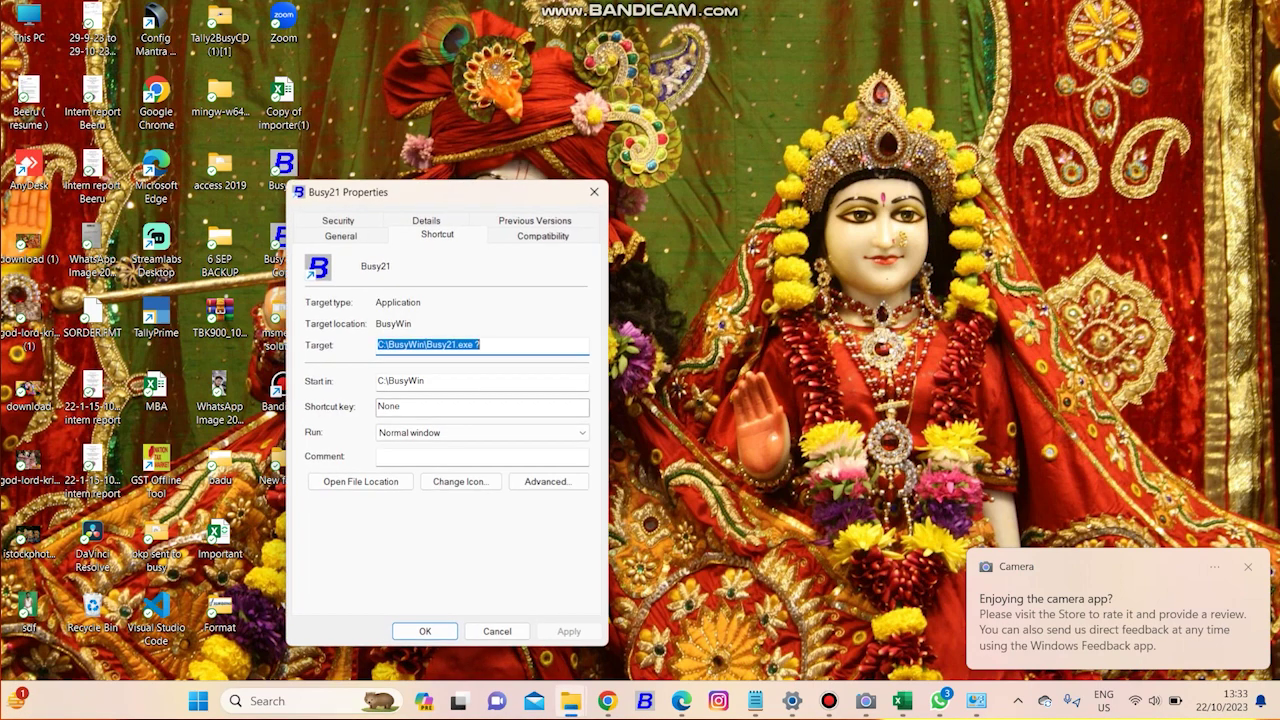
left_click(543, 236)
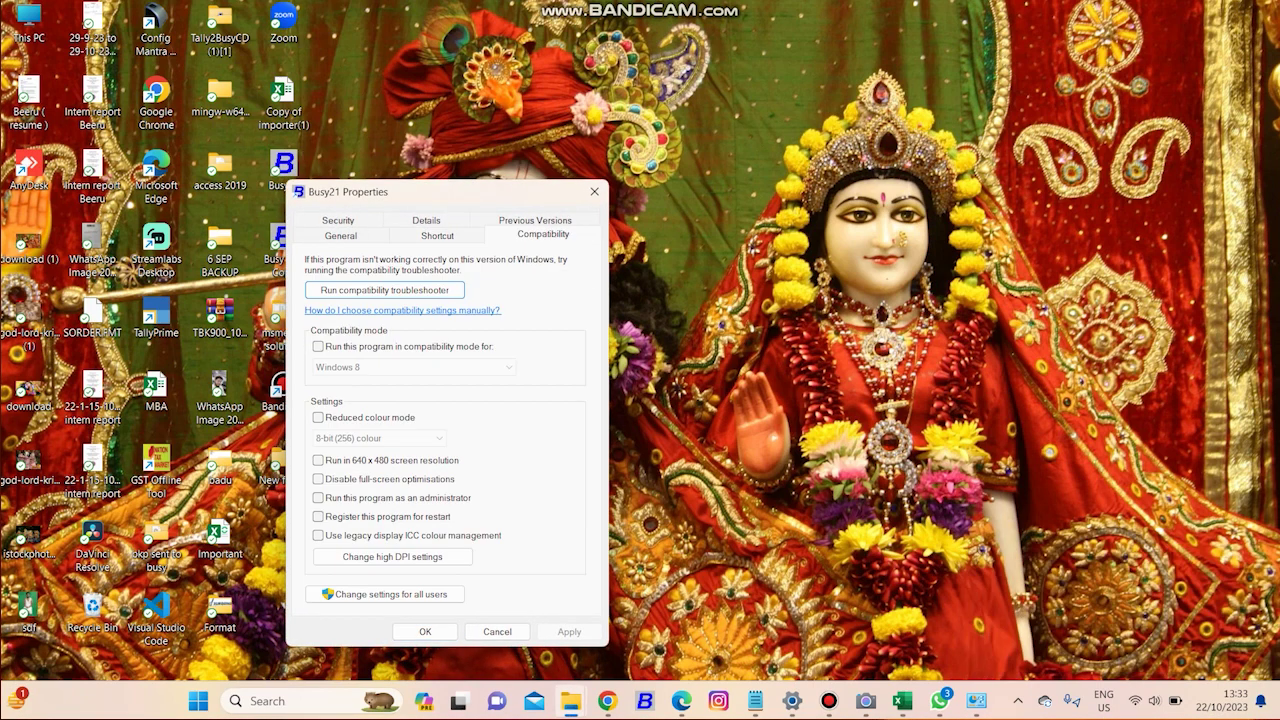
left_click(318, 346)
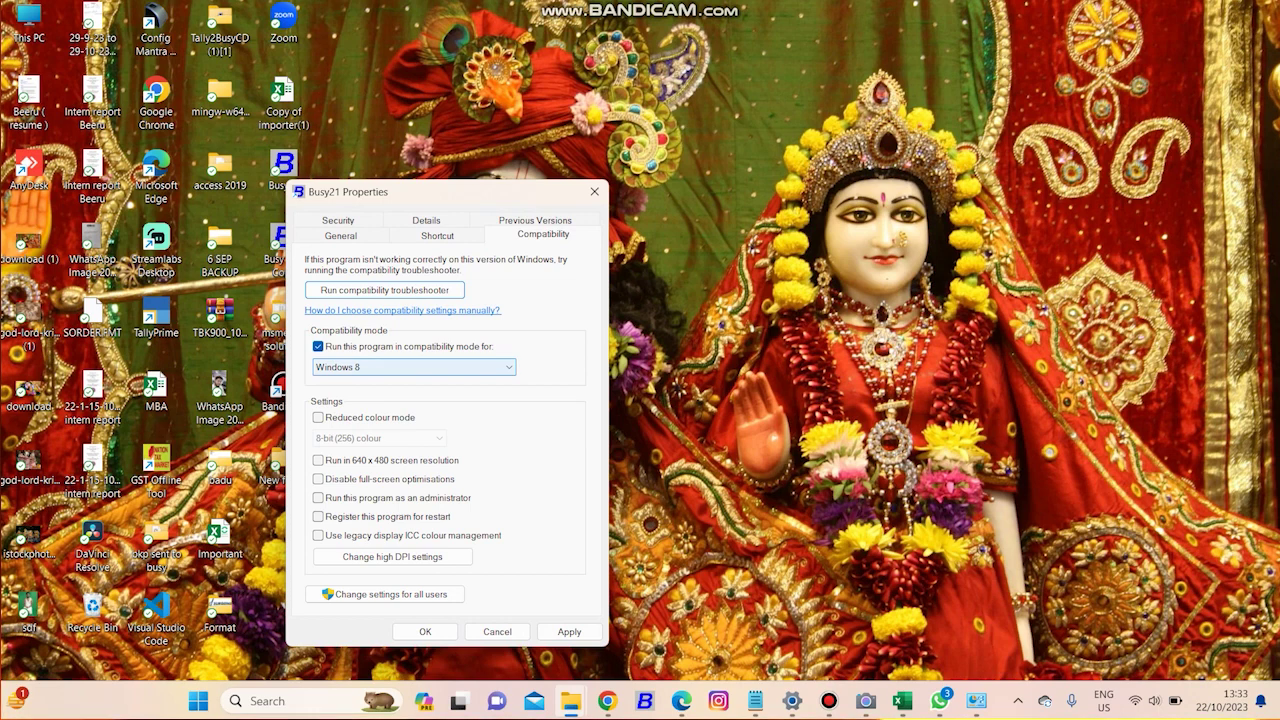
left_click(414, 367)
left_click(390, 414)
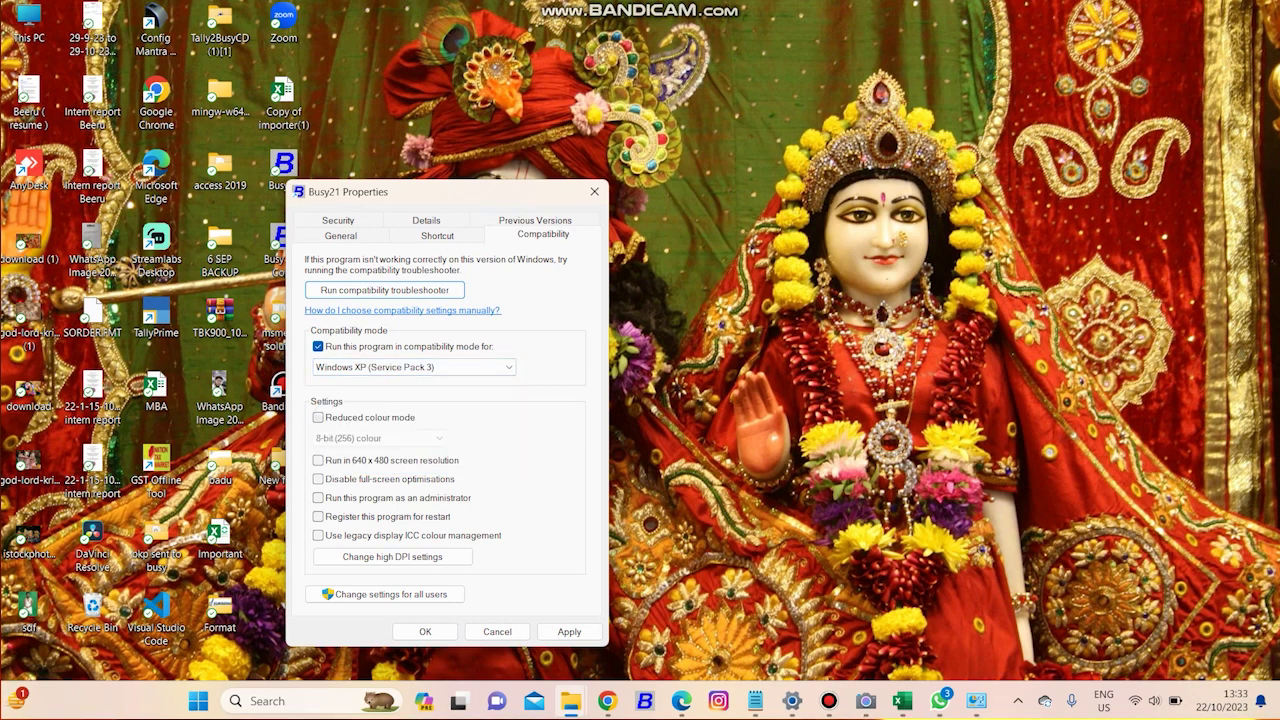
left_click(318, 498)
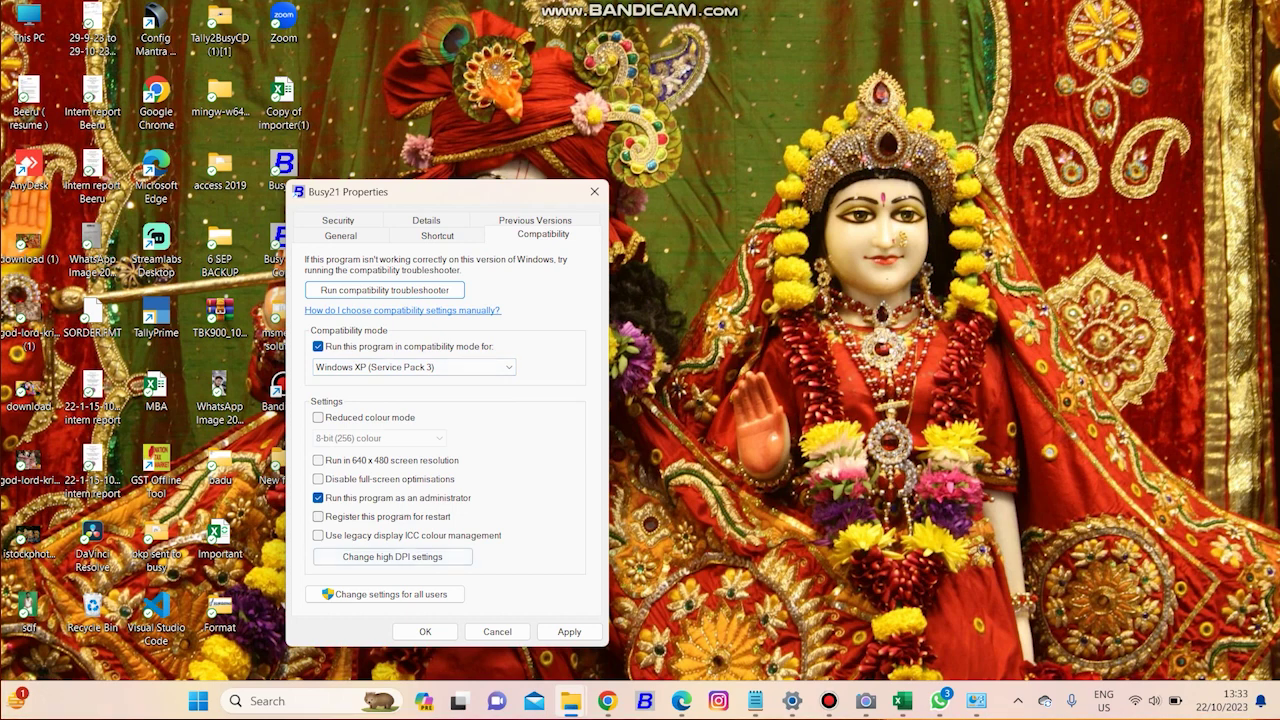
Step: Set Windows XP (Service Pack 3) compatibility and running as administrator for all users of Busy21, apply the settings and close the properties
left_click(390, 594)
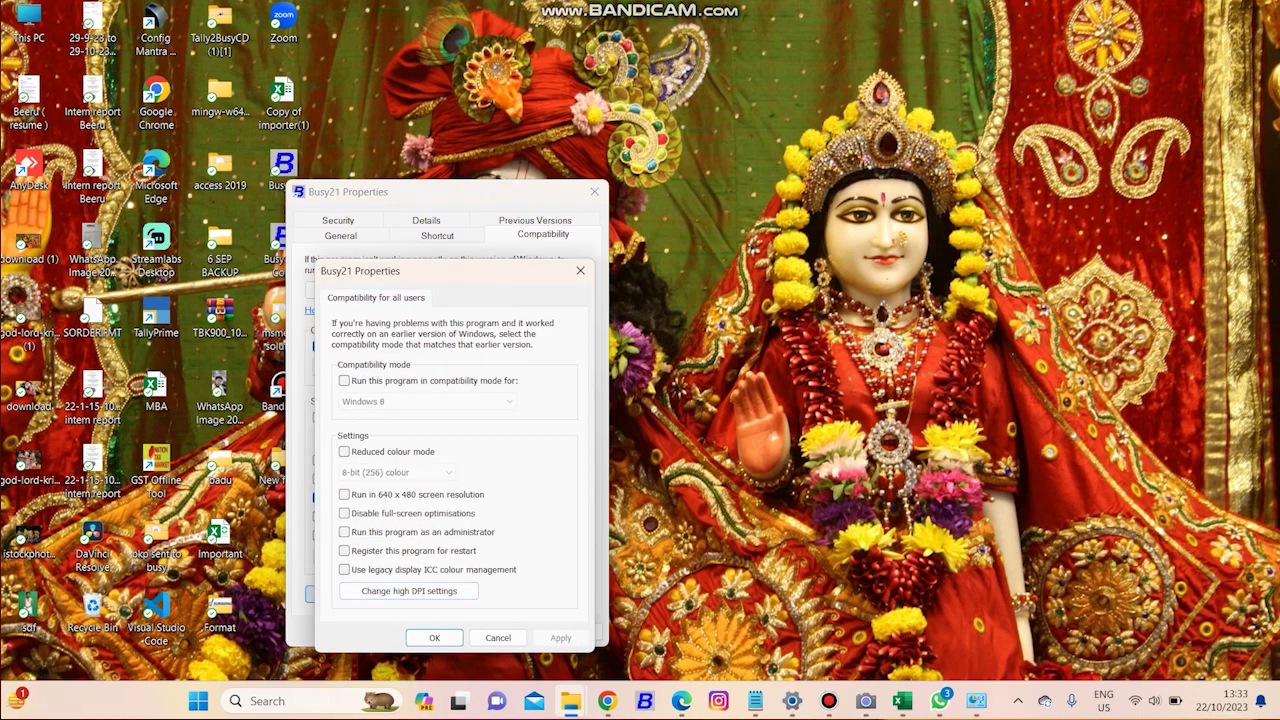
left_click(344, 381)
left_click(427, 401)
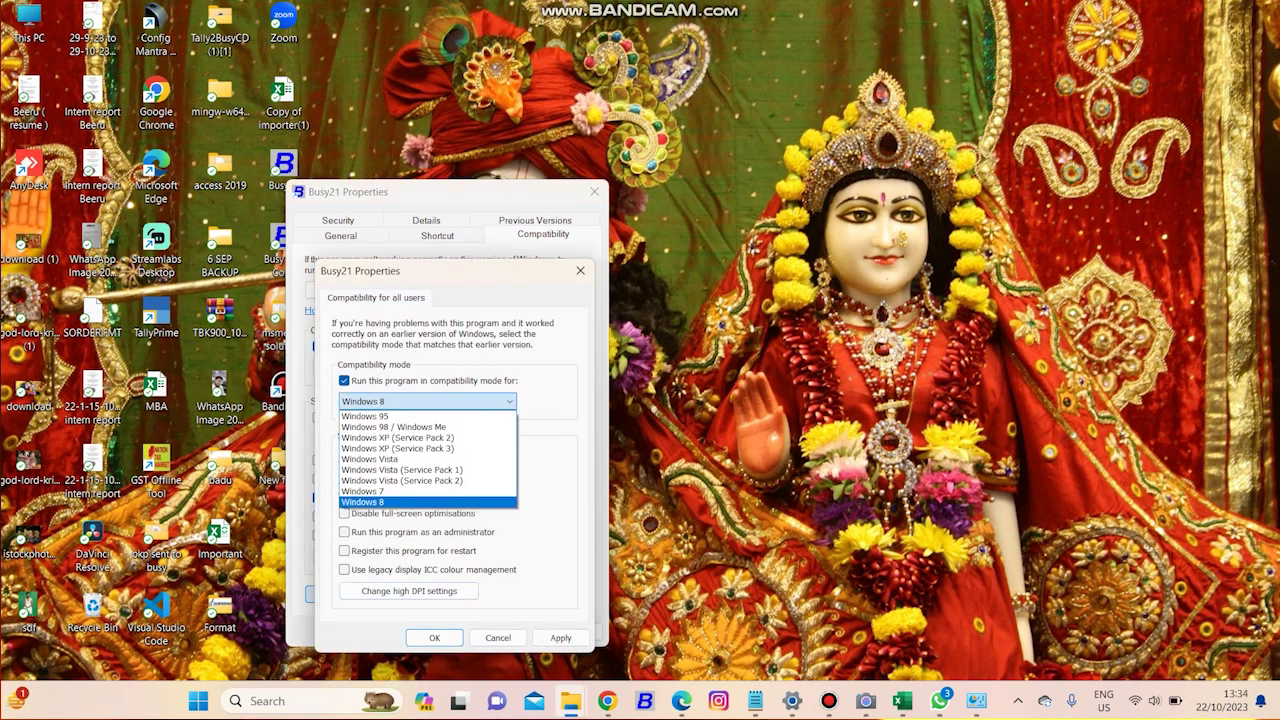
left_click(397, 448)
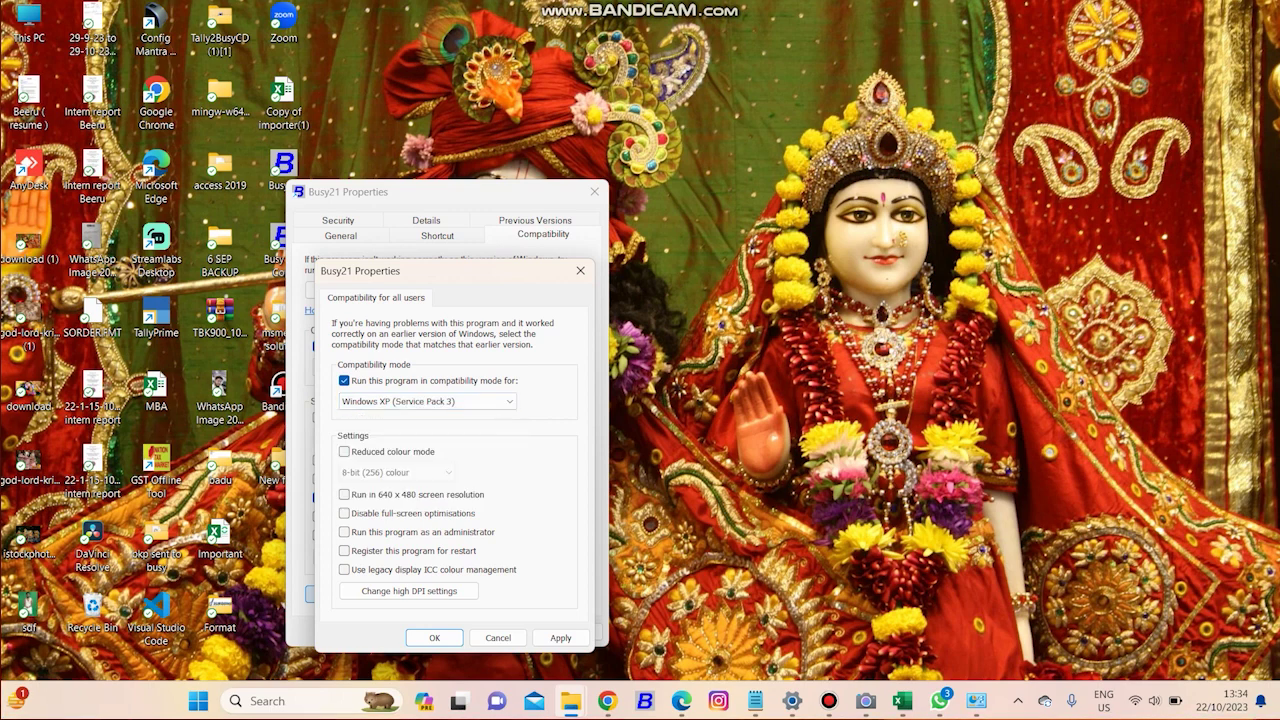
left_click(344, 532)
left_click(560, 638)
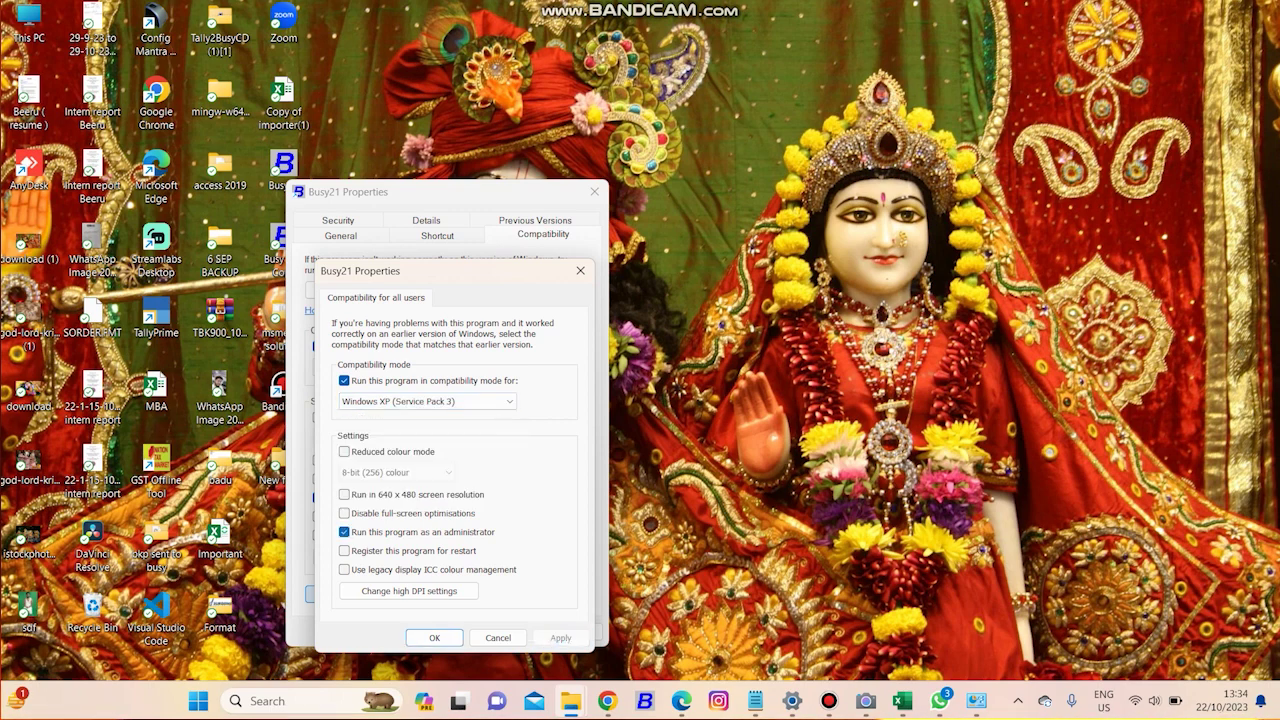
left_click(434, 638)
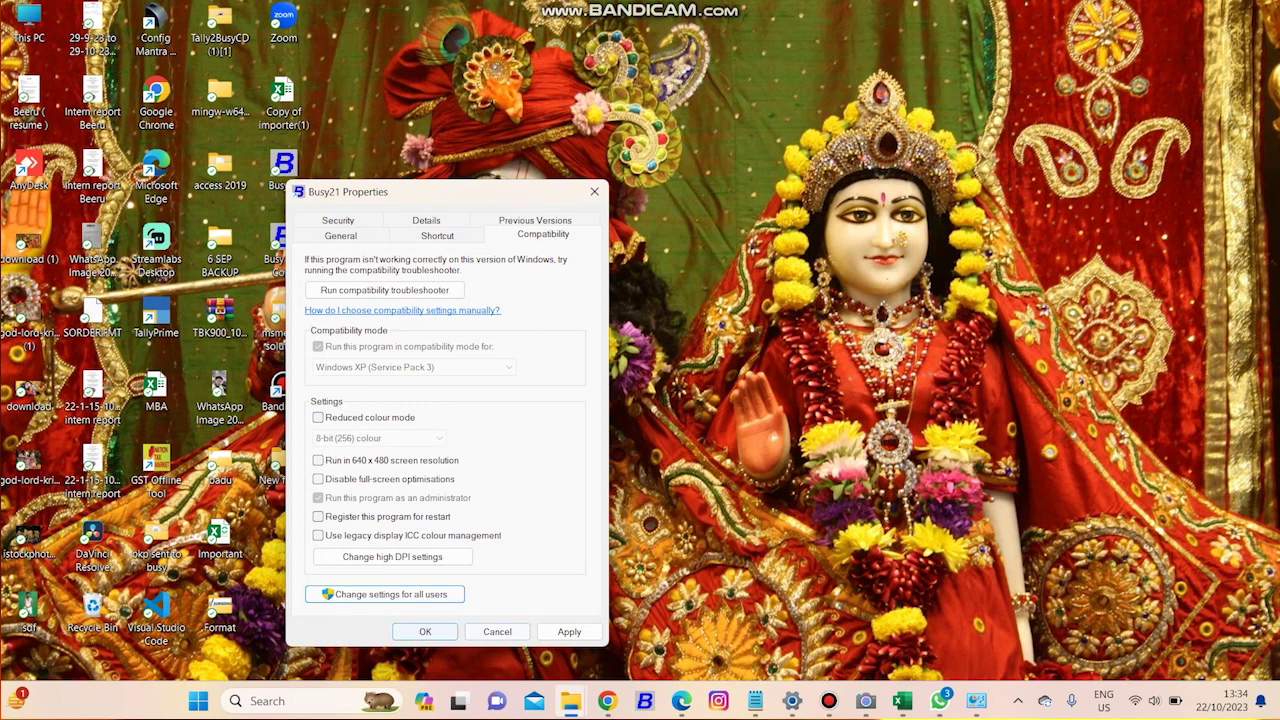
left_click(569, 631)
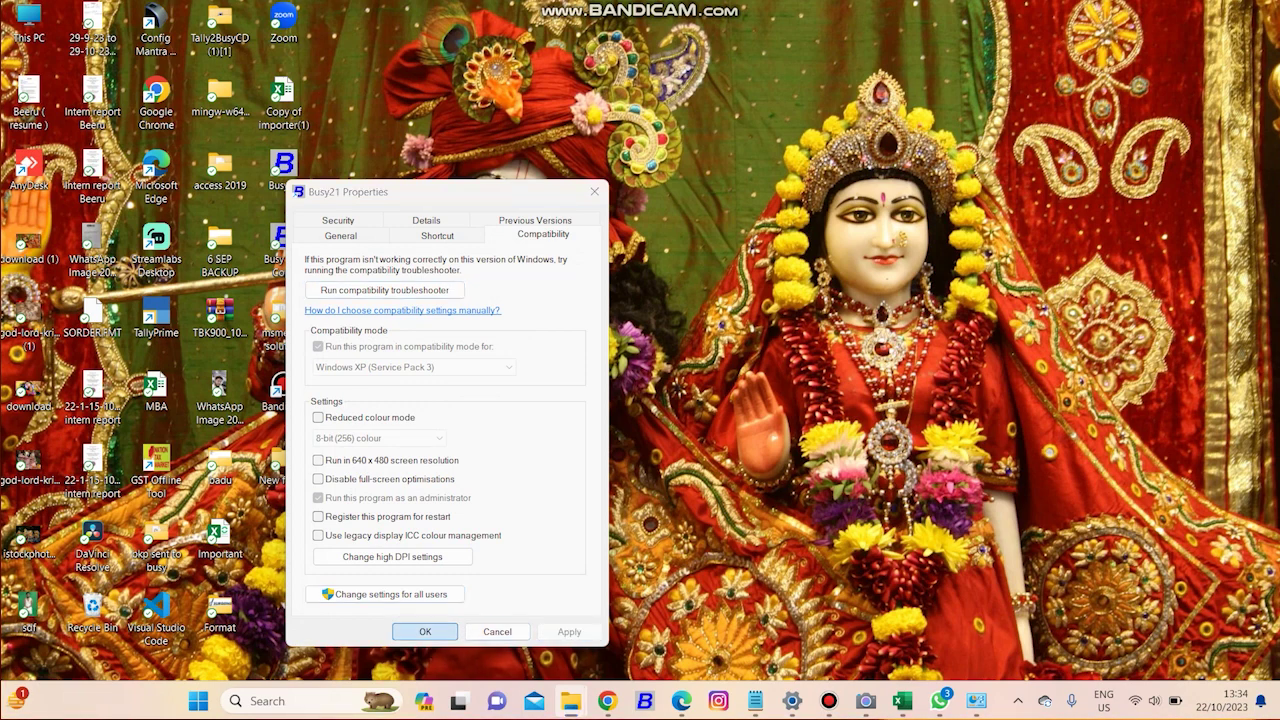
left_click(425, 632)
Step: Find the User Account Control settings with a Windows search for uac and set notifications to Never notify
left_click(292, 701)
type("u")
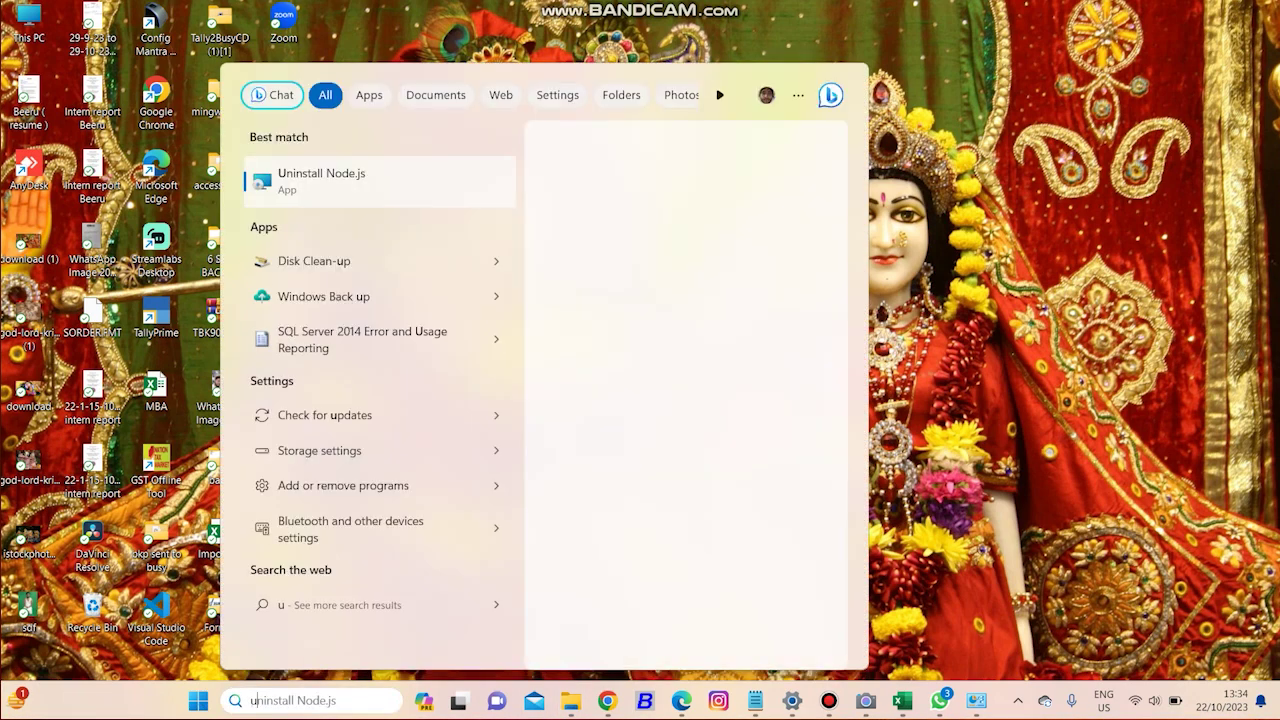
type("ac")
key("Return")
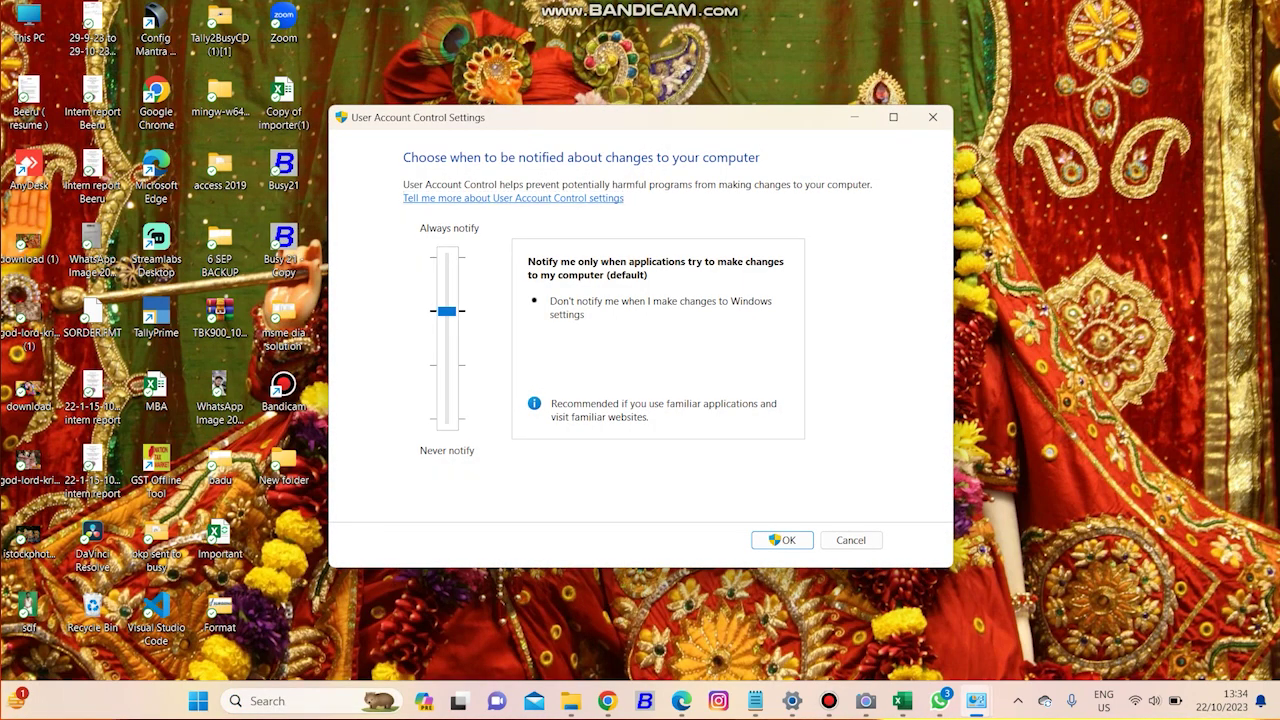
key("Down")
key("Down")
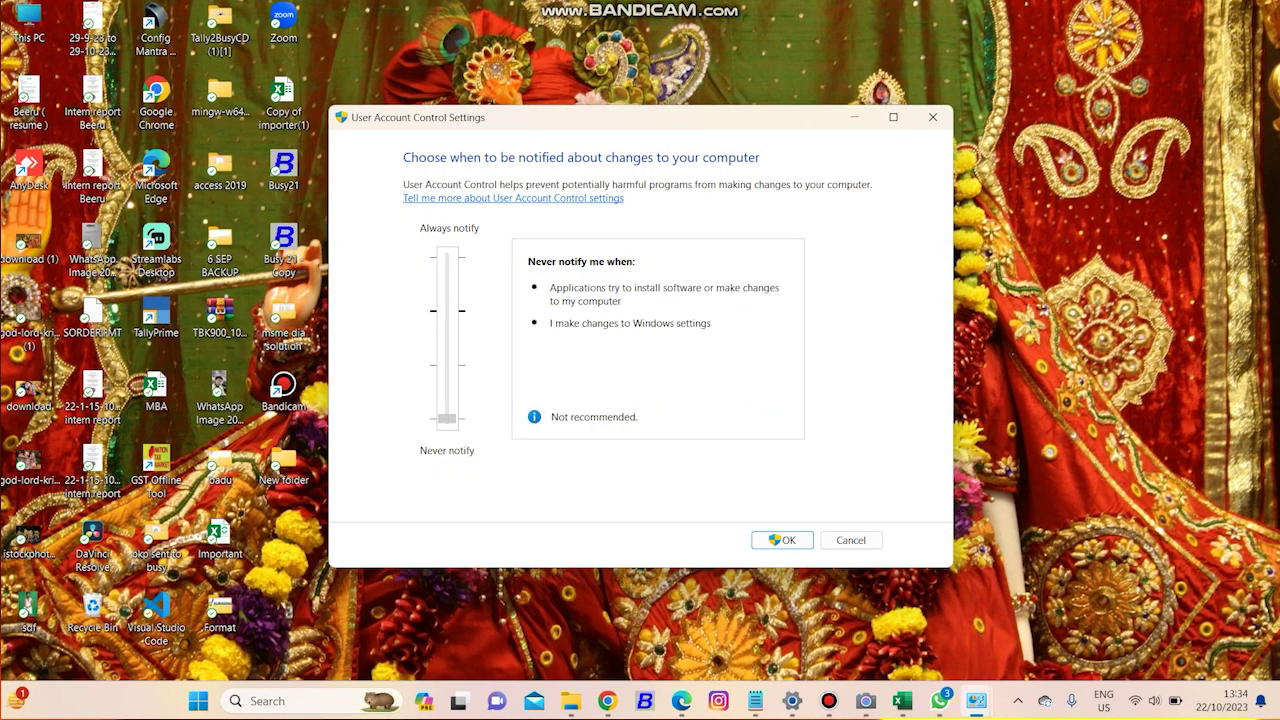
key("Return")
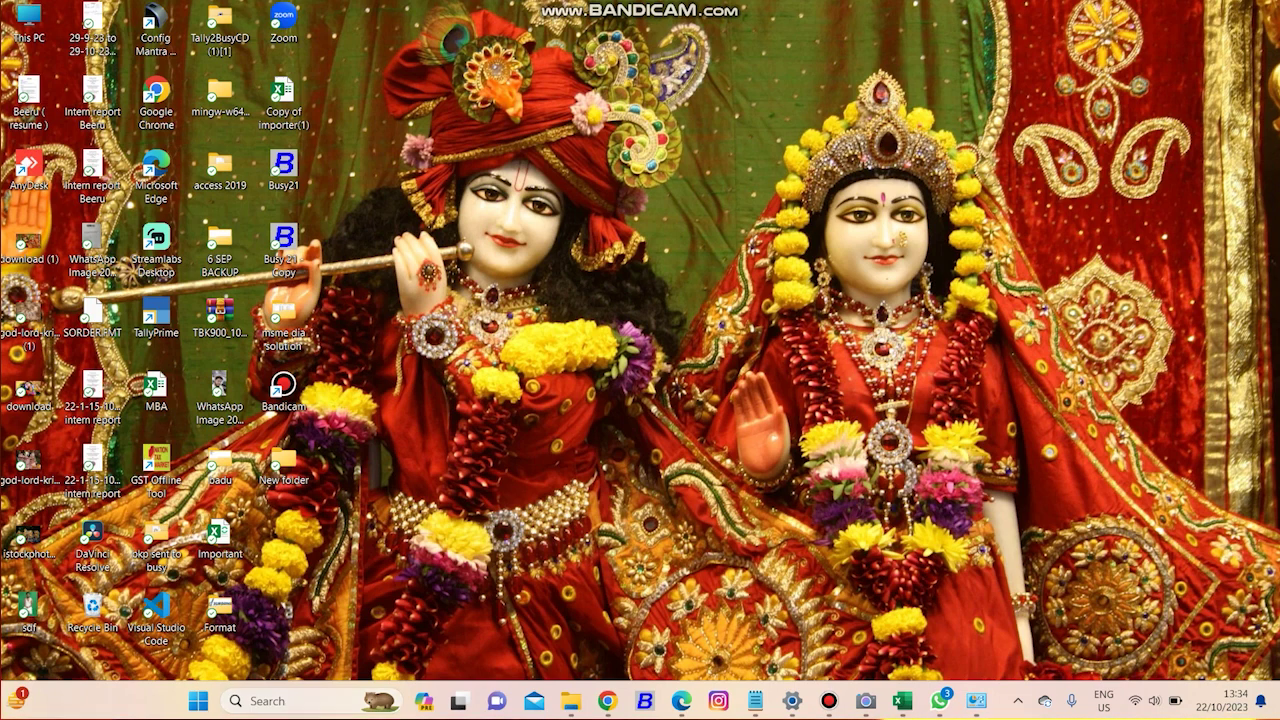
Step: Open the Windows Features list from Programs and Features in the Control Panel
left_click(290, 701)
type("control Panel")
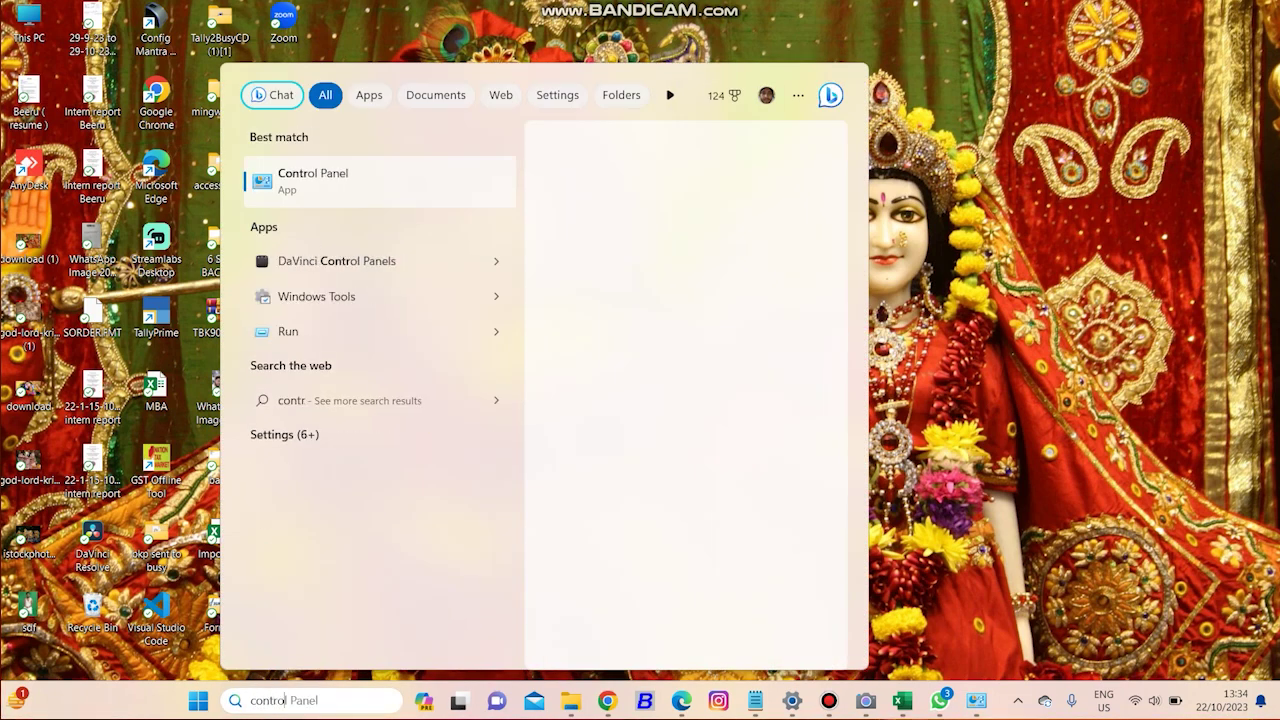
key("Return")
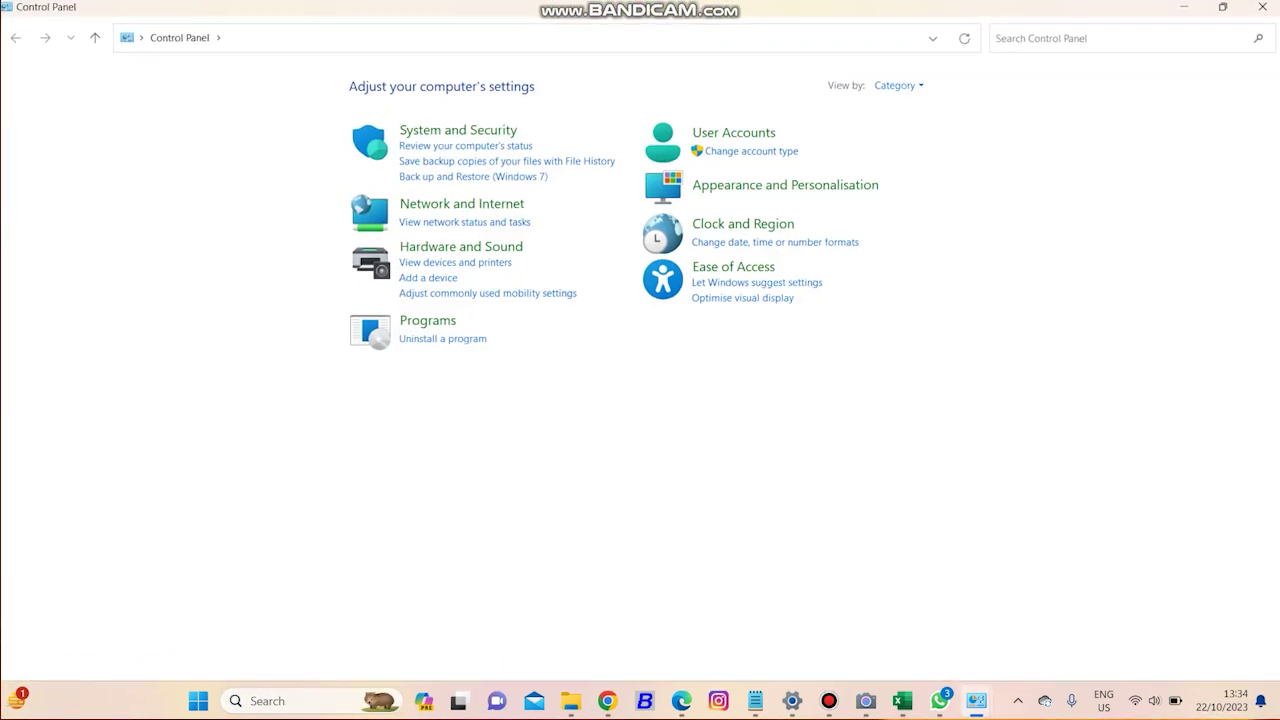
left_click(427, 321)
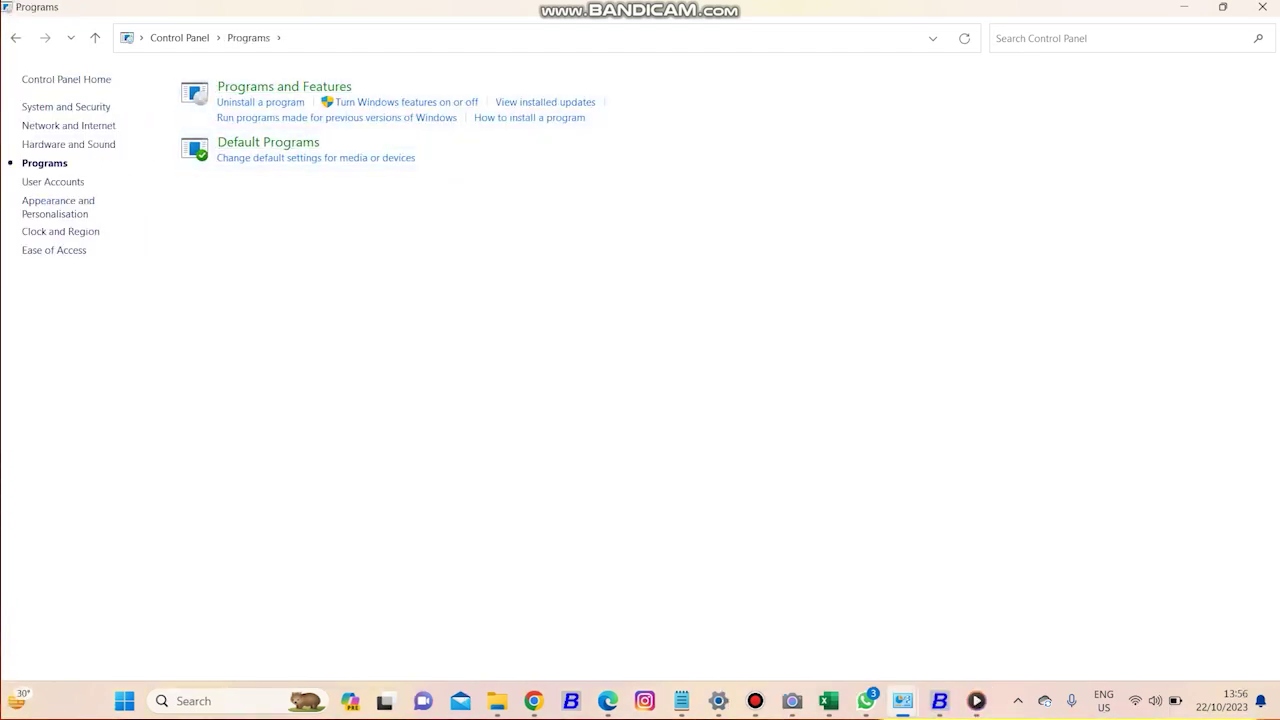
left_click(284, 87)
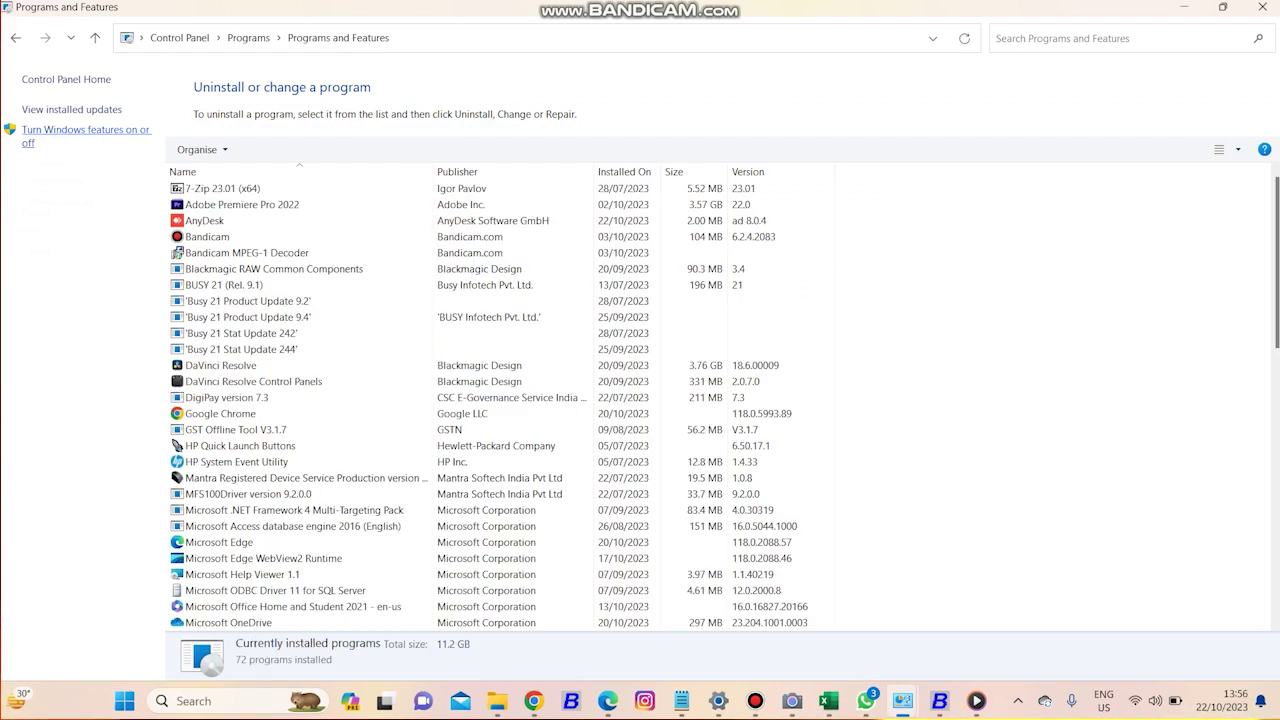
left_click(86, 131)
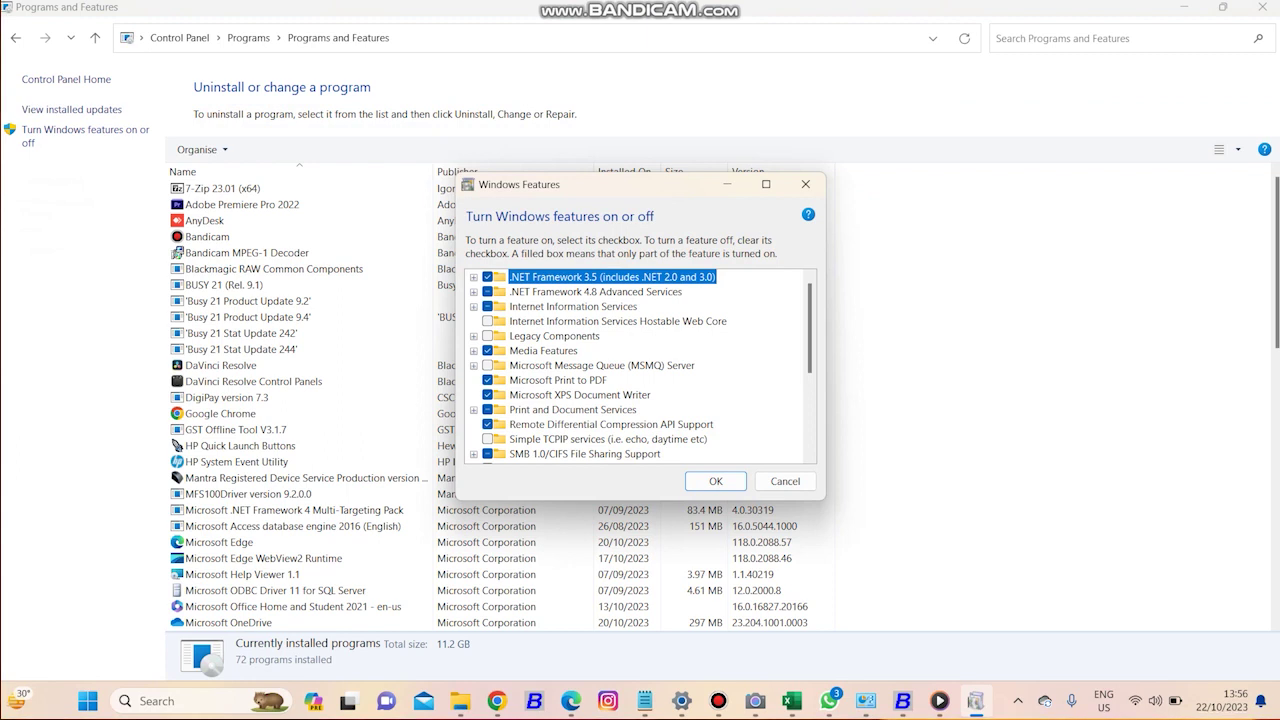
Step: Check which components of .NET Framework 3.5 and .NET Framework 4.8 Advanced Services are enabled, cancel the feature list and return to the desktop
key("Right")
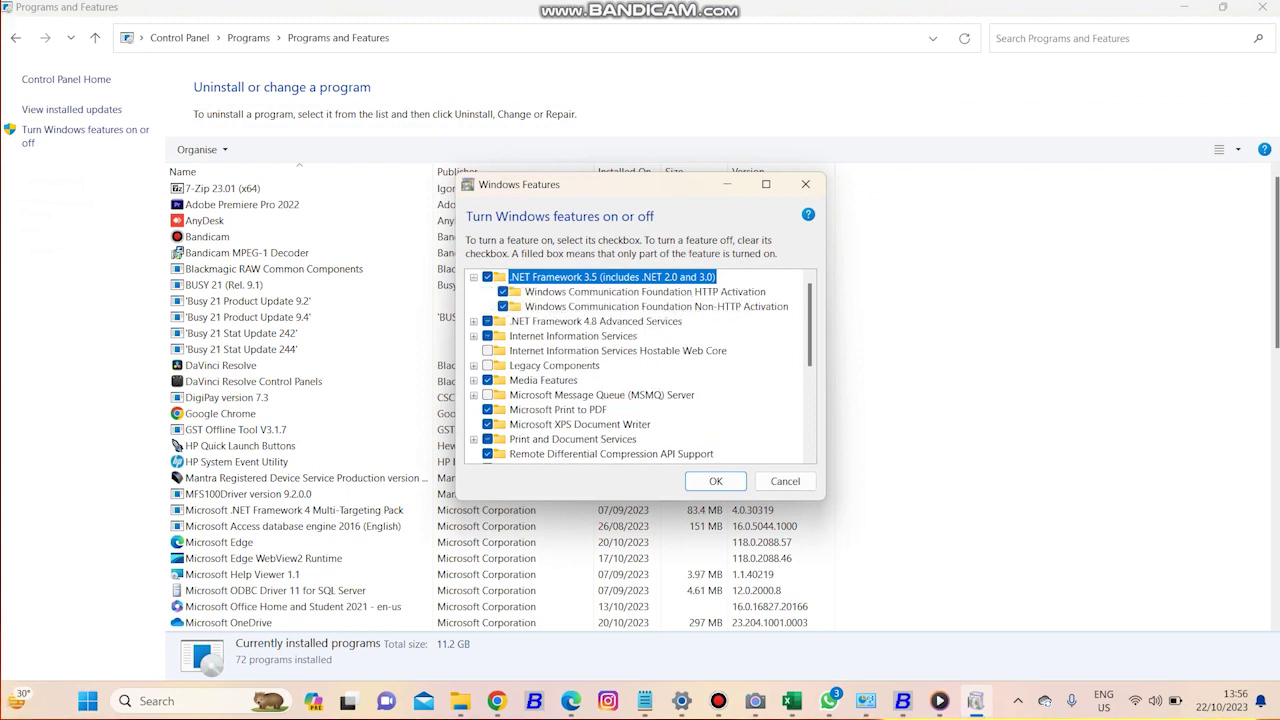
left_click(473, 321)
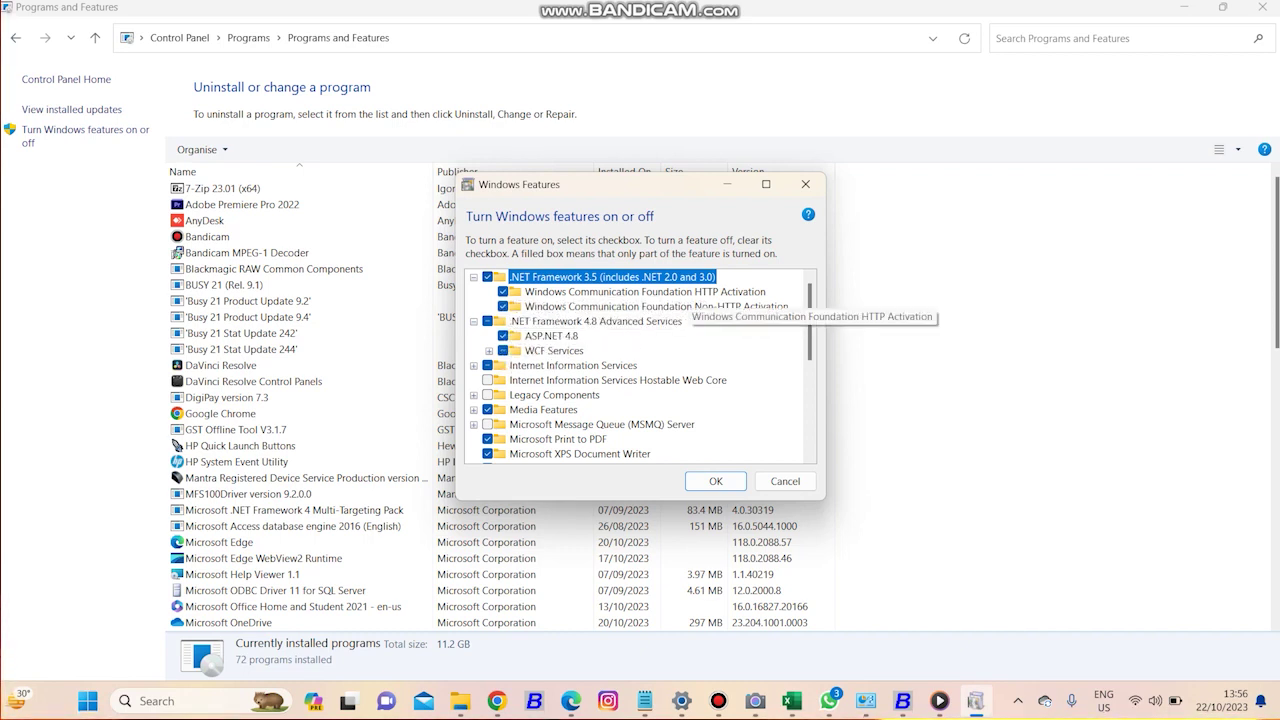
key("Escape")
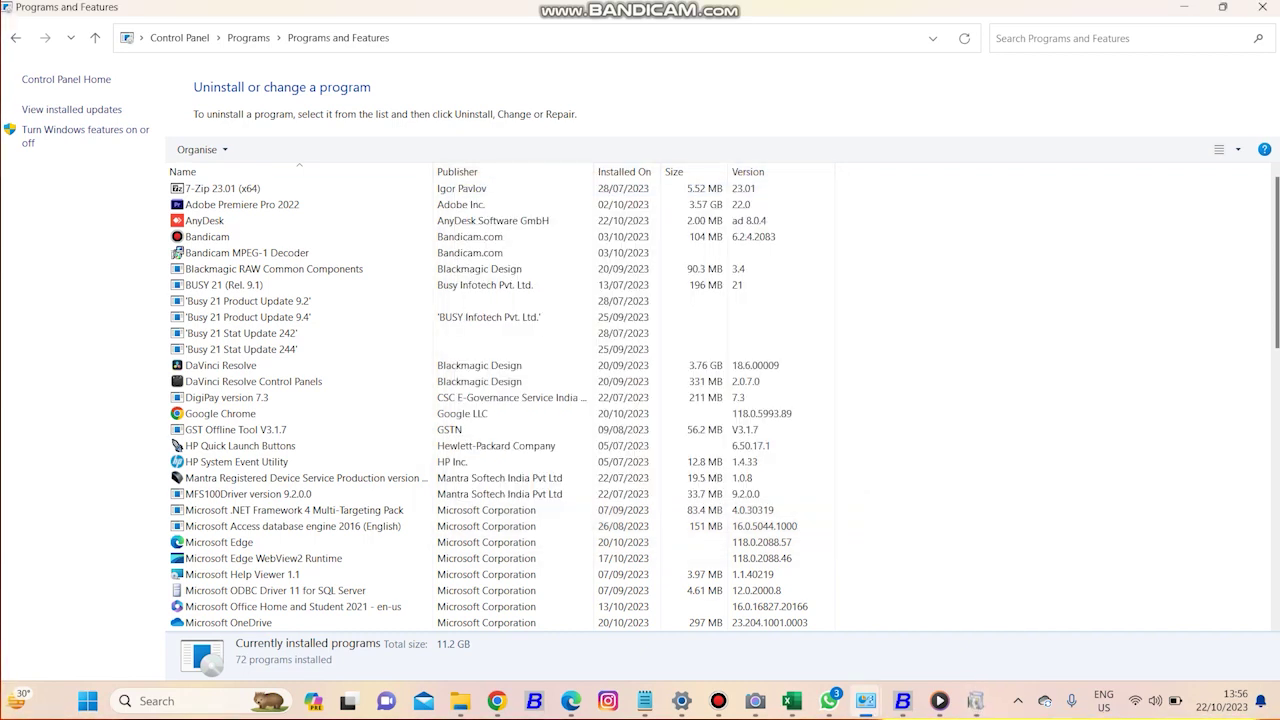
left_click(1183, 7)
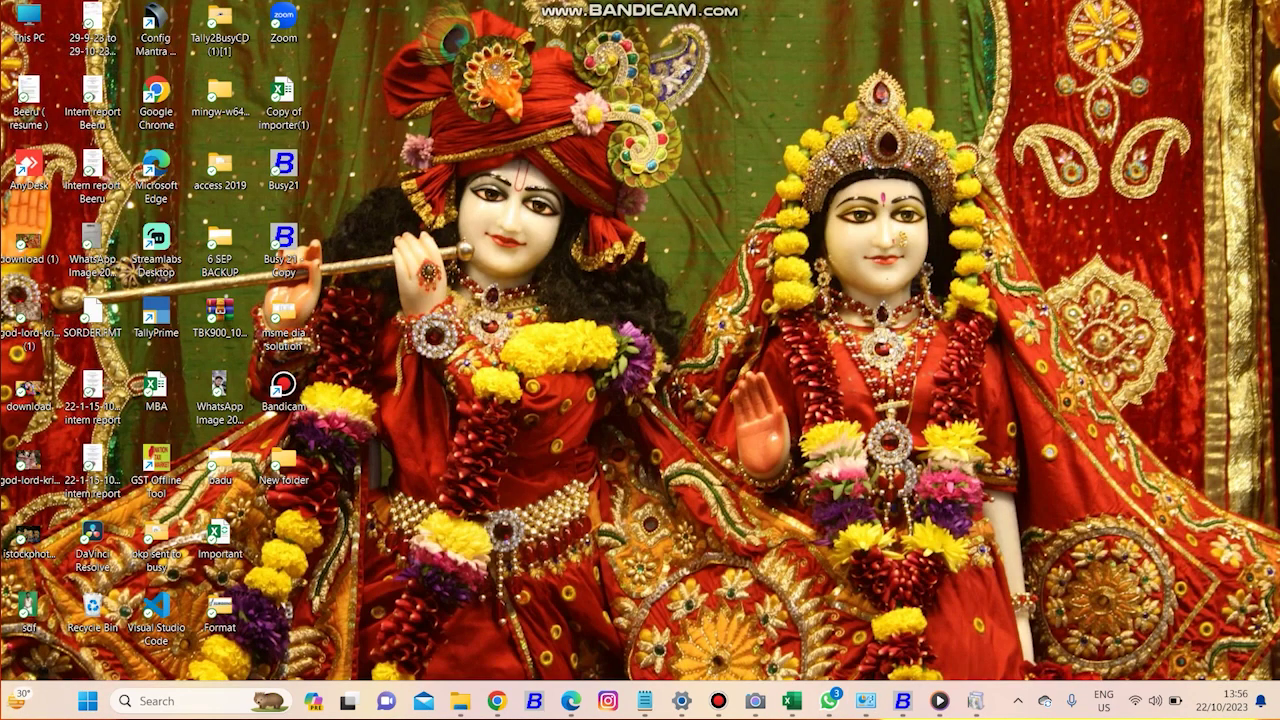
right_click(916, 146)
left_click(970, 215)
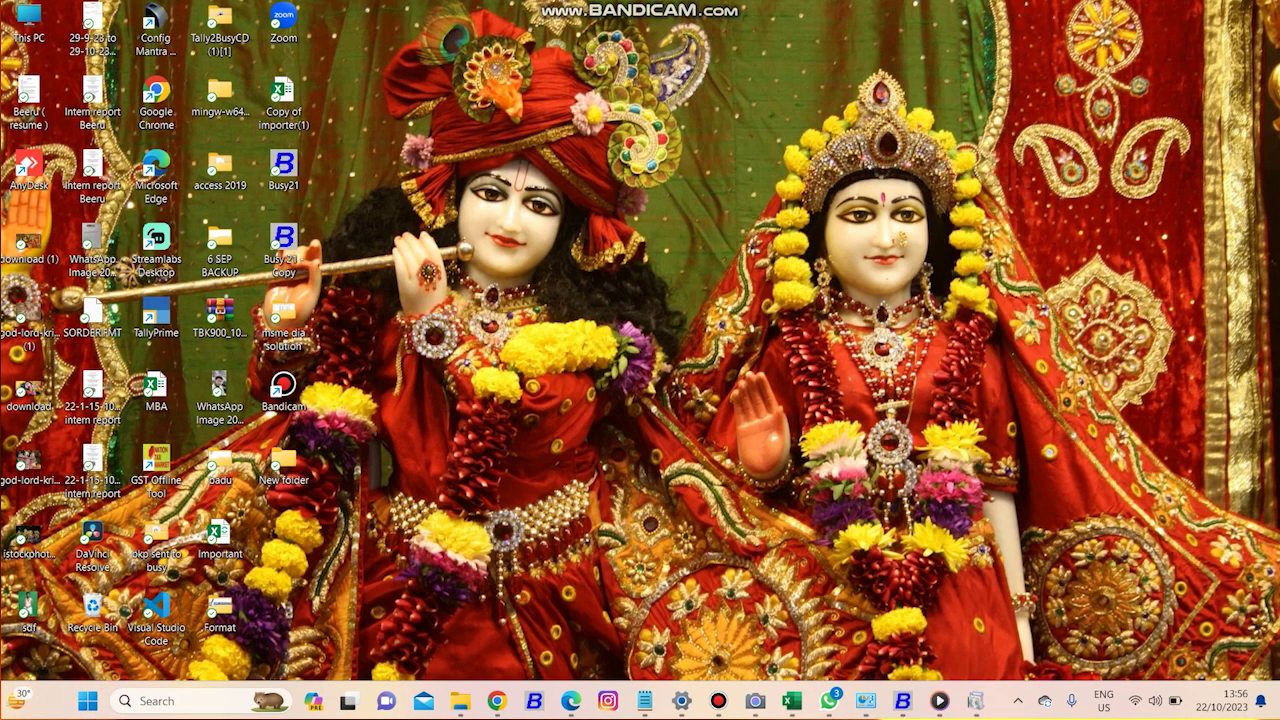